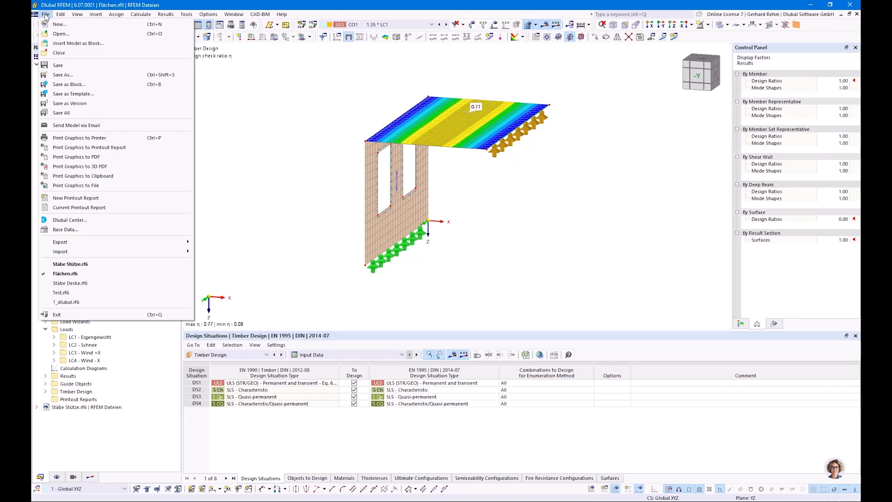
Open the Stäbe Decke.rf6 model and show its data tree
{"action": "left_click", "coordinate": [81, 283]}
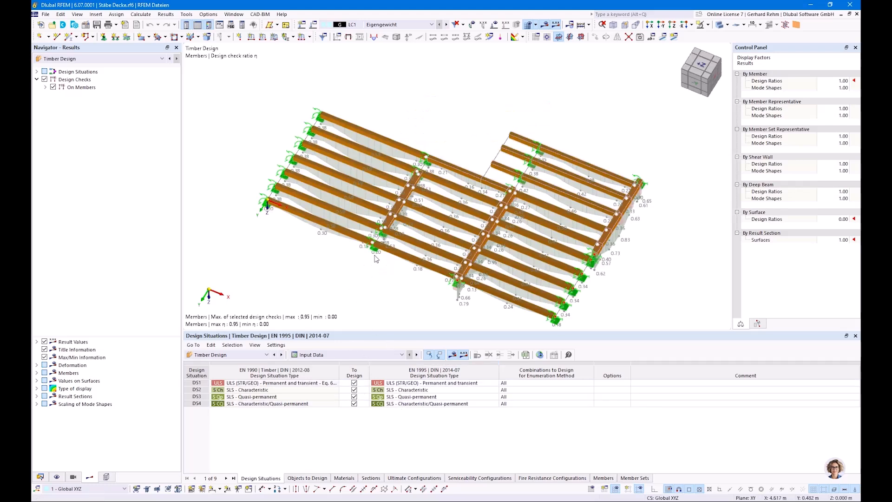
{"action": "middle_click_drag", "start_coordinate": [305, 247], "coordinate": [287, 257], "text": "ctrl"}
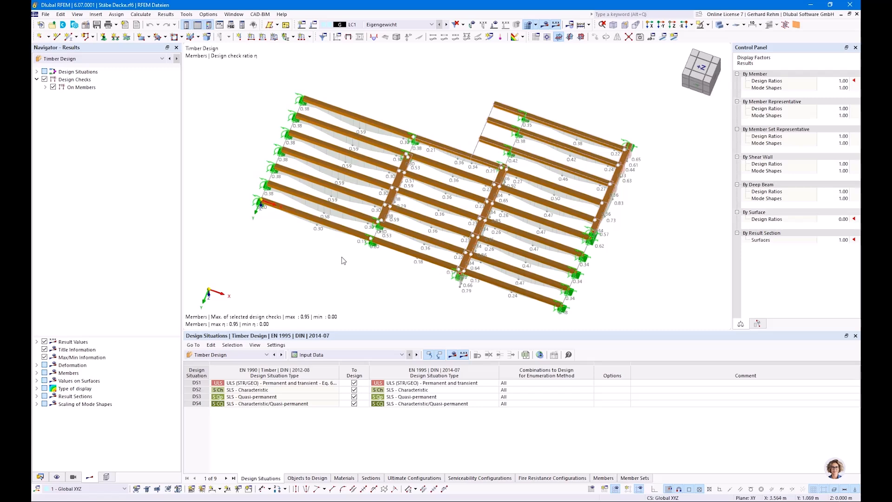
{"action": "left_click", "coordinate": [40, 477]}
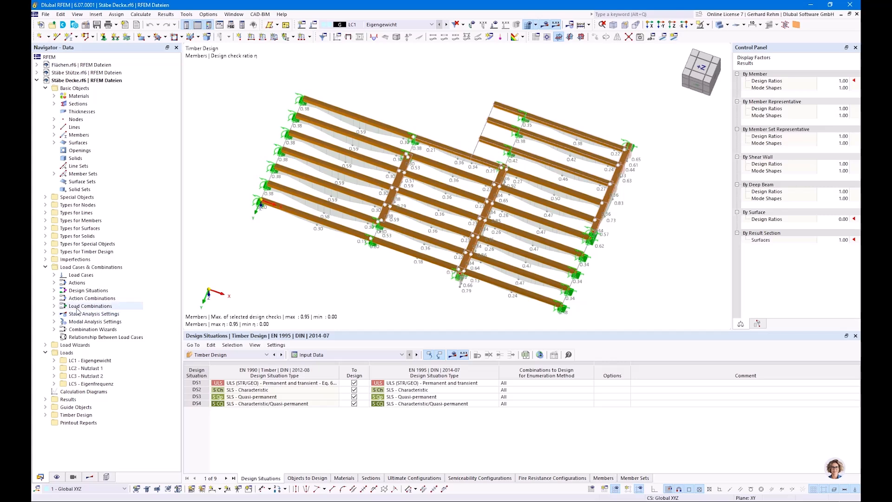
Add a new design situation of type ULS (STR/GEO) - Accidental - Fire - psi-2,1
{"action": "right_click", "coordinate": [82, 291]}
{"action": "left_click", "coordinate": [95, 295]}
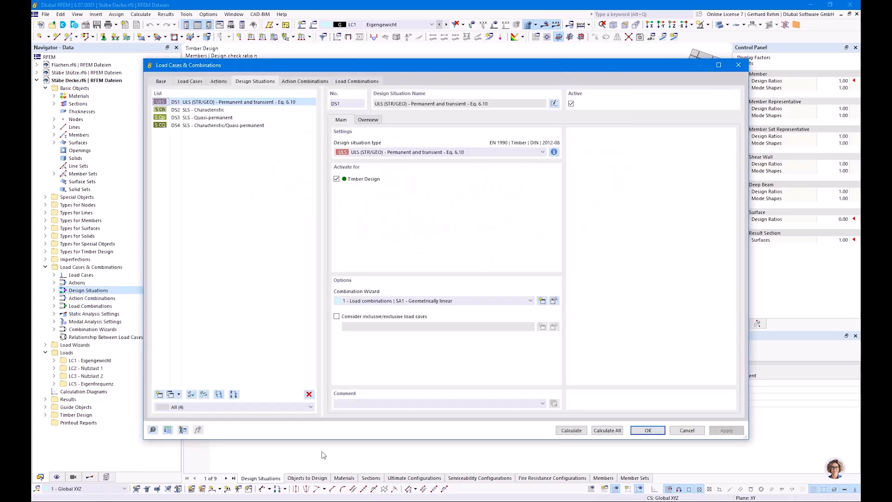
{"action": "left_click", "coordinate": [159, 394]}
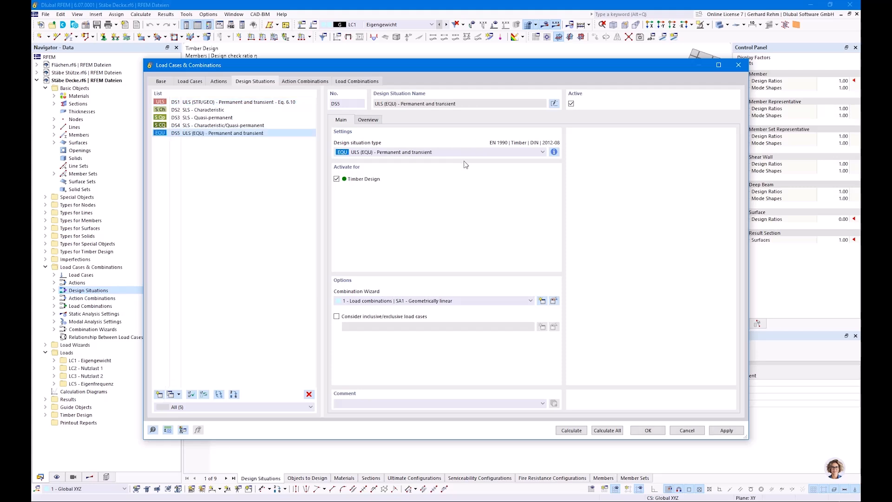
{"action": "left_click", "coordinate": [390, 153]}
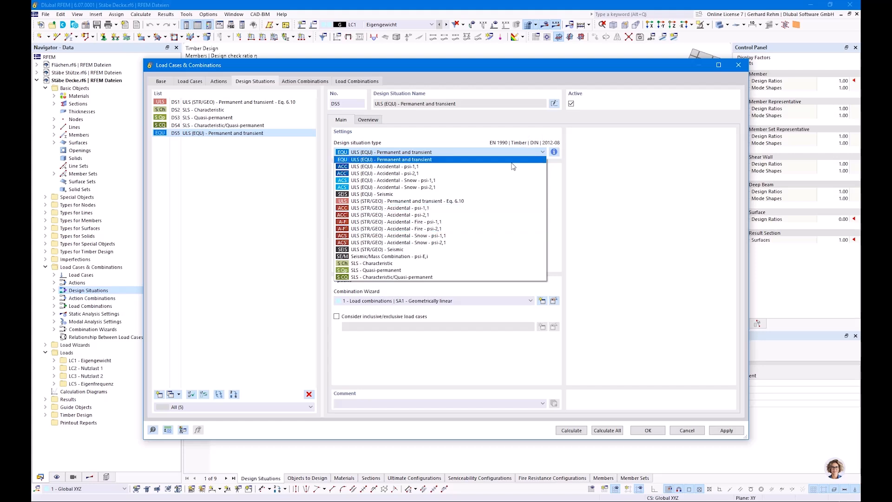
{"action": "left_click", "coordinate": [422, 229]}
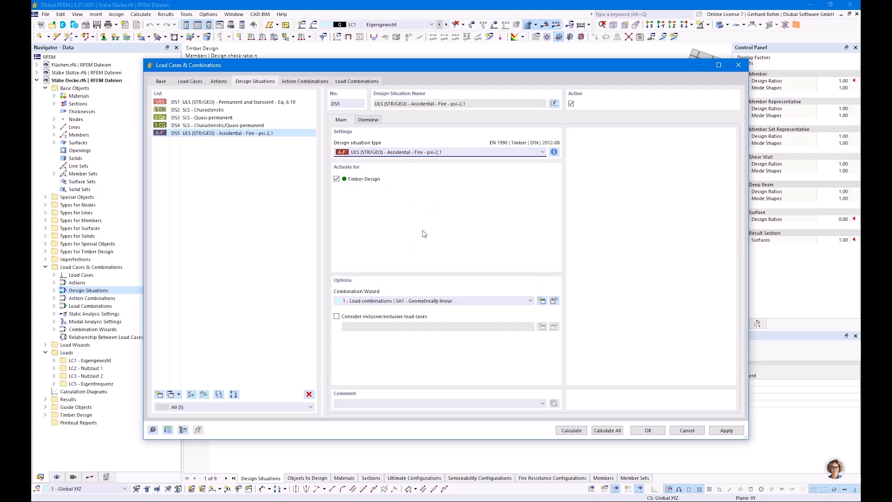
Inspect the fire load combinations CO18 and CO20, then confirm the dialog and accept deleting existing results
{"action": "left_click", "coordinate": [340, 82]}
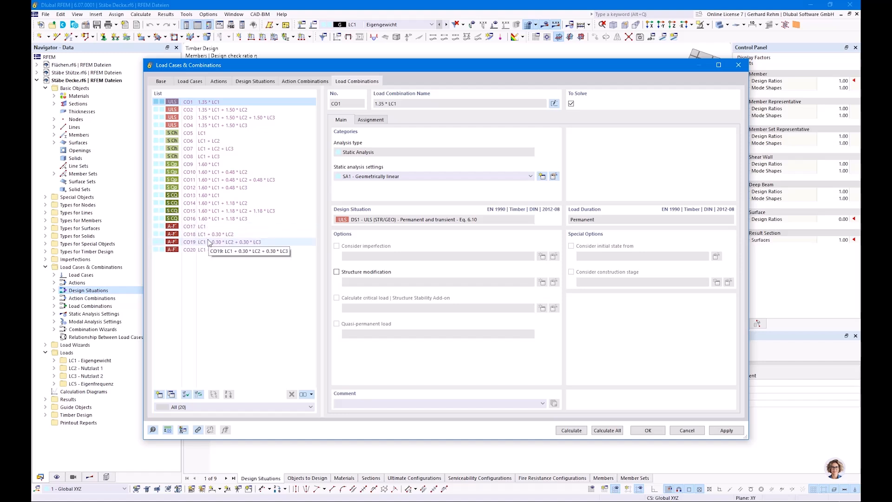
{"action": "left_click", "coordinate": [210, 238]}
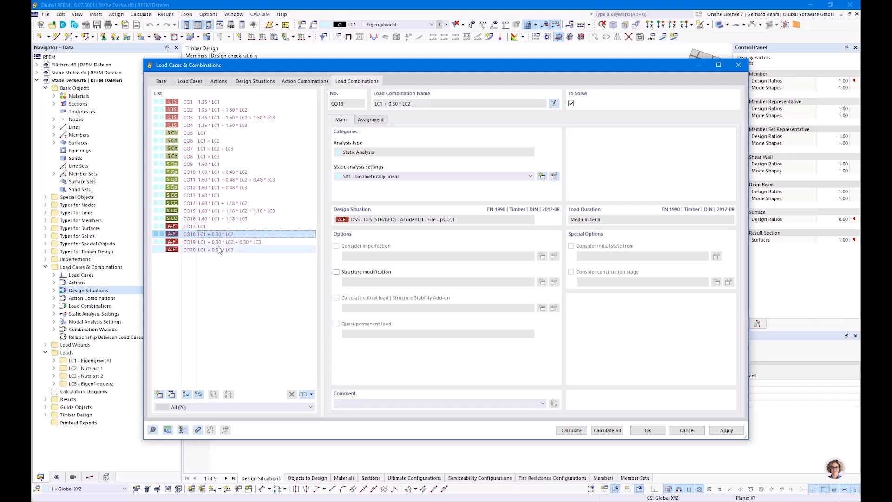
{"action": "left_click", "coordinate": [220, 250]}
{"action": "left_click", "coordinate": [648, 431]}
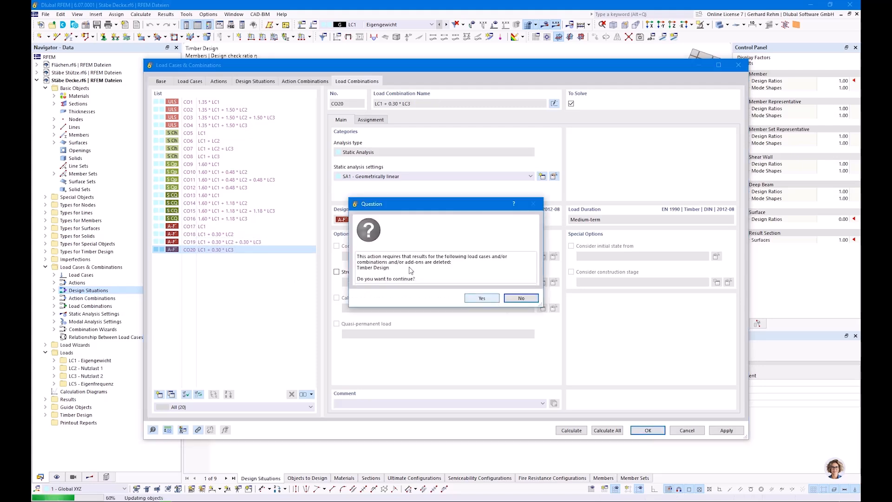
{"action": "left_click", "coordinate": [481, 297]}
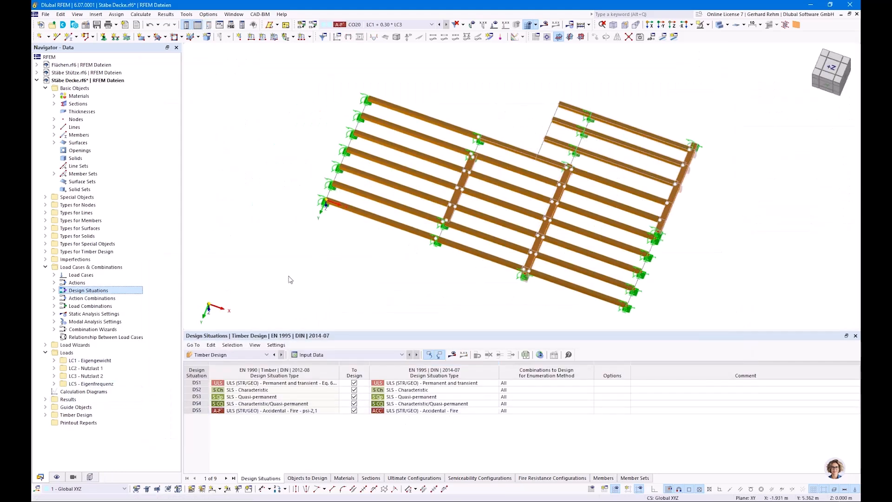
In member 21's fire resistance configuration, clear top (-z) exposure and set required fire resistance time to 30 min
{"action": "double_click", "coordinate": [383, 224]}
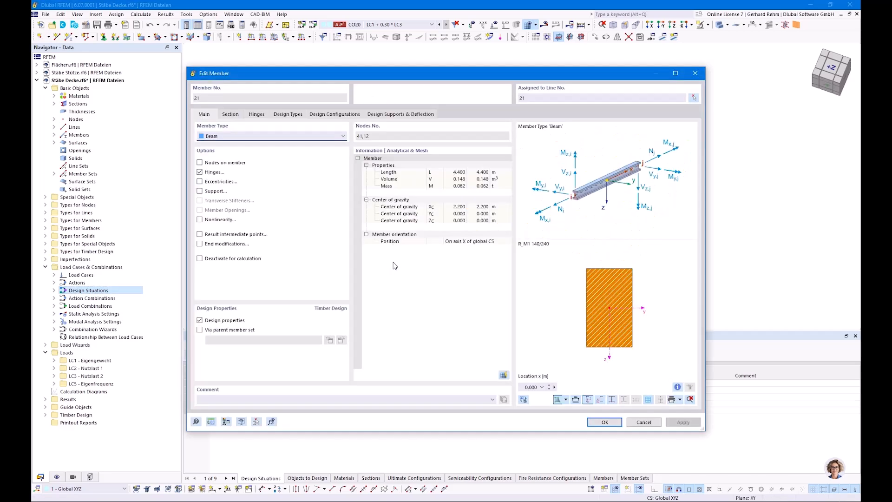
{"action": "left_click", "coordinate": [319, 115]}
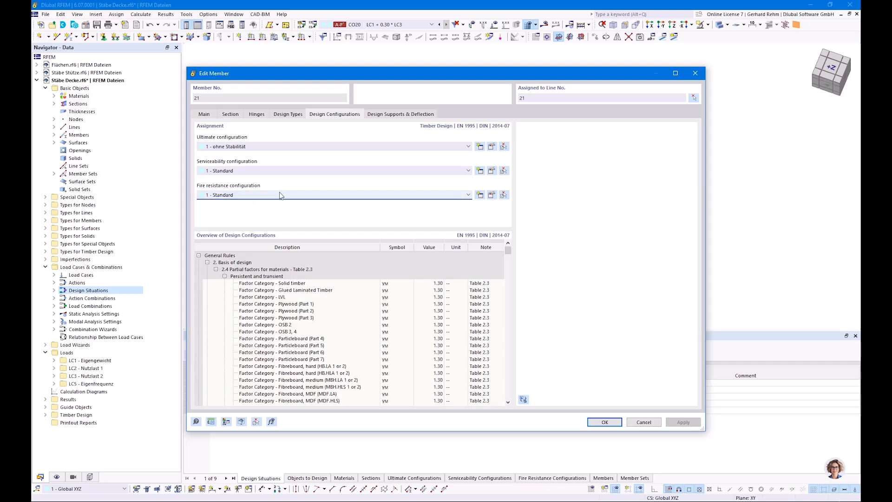
{"action": "left_click", "coordinate": [491, 194]}
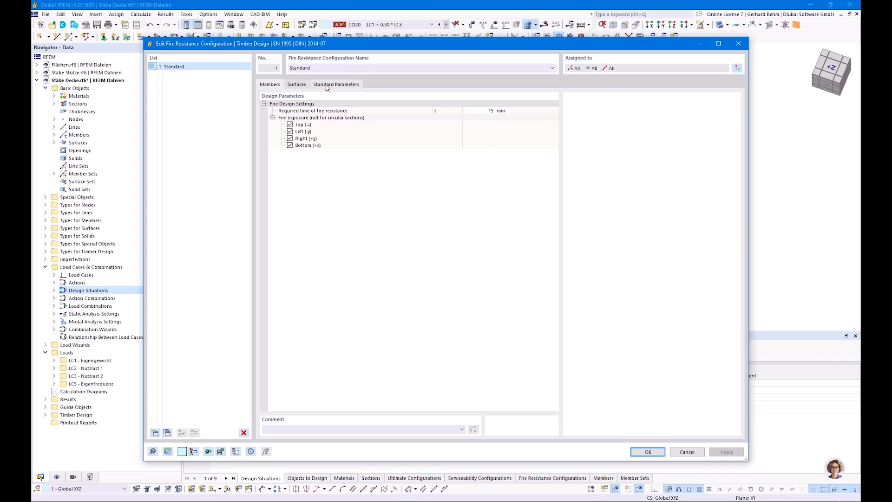
{"action": "left_click", "coordinate": [290, 125]}
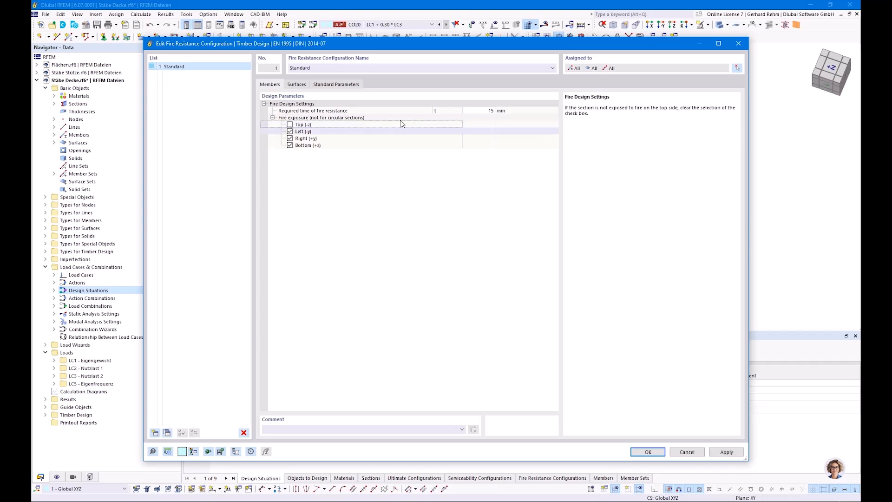
{"action": "left_click", "coordinate": [469, 111]}
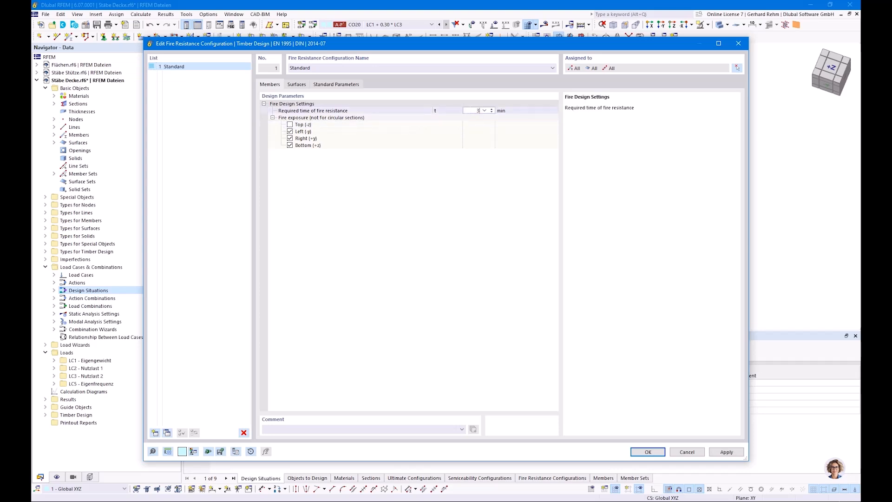
{"action": "key", "text": "Return"}
{"action": "left_click", "coordinate": [442, 223]}
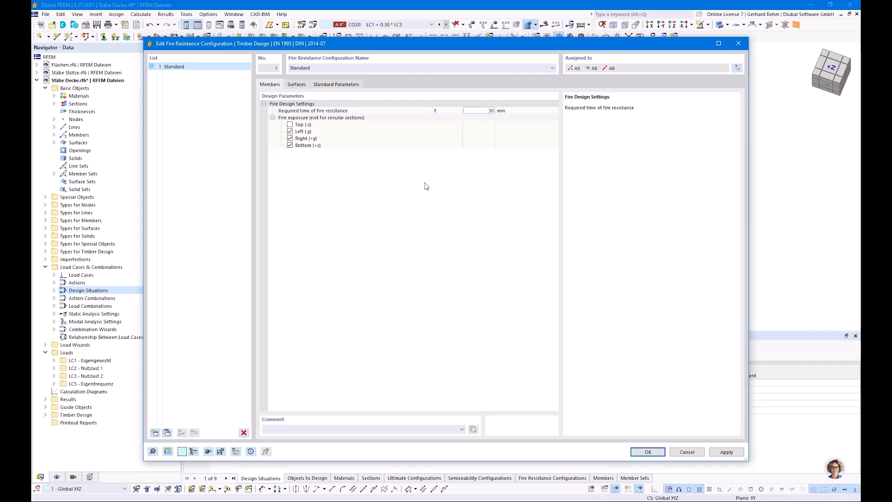
{"action": "left_click", "coordinate": [345, 86]}
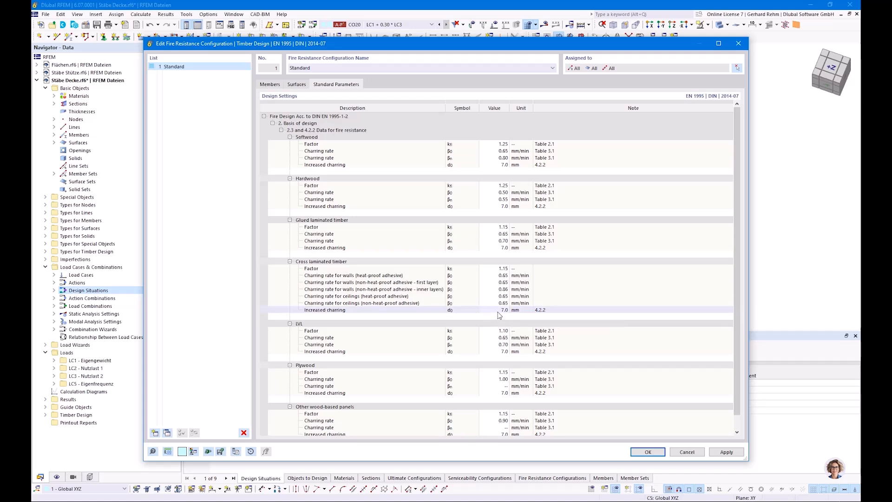
{"action": "left_click", "coordinate": [275, 84]}
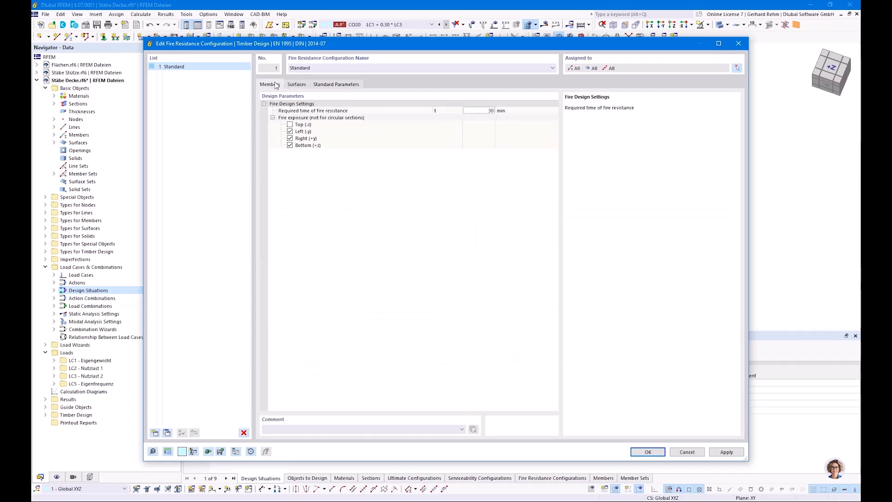
{"action": "left_click", "coordinate": [648, 451]}
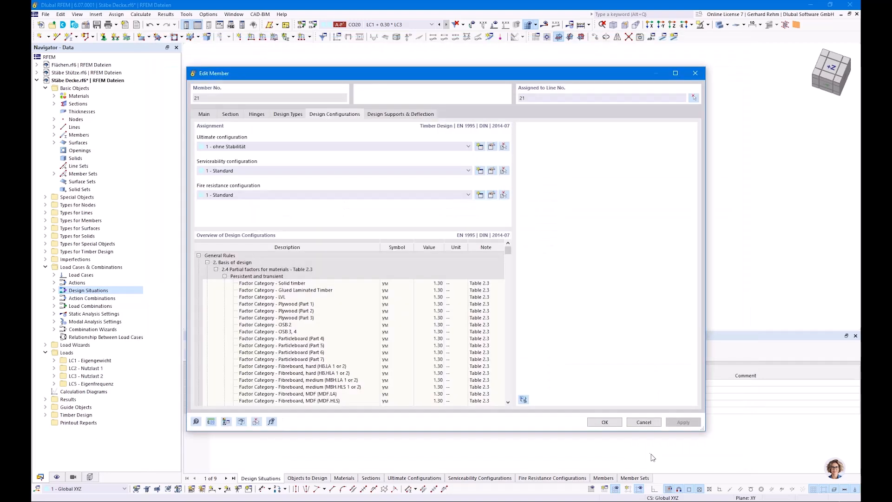
{"action": "left_click", "coordinate": [614, 423]}
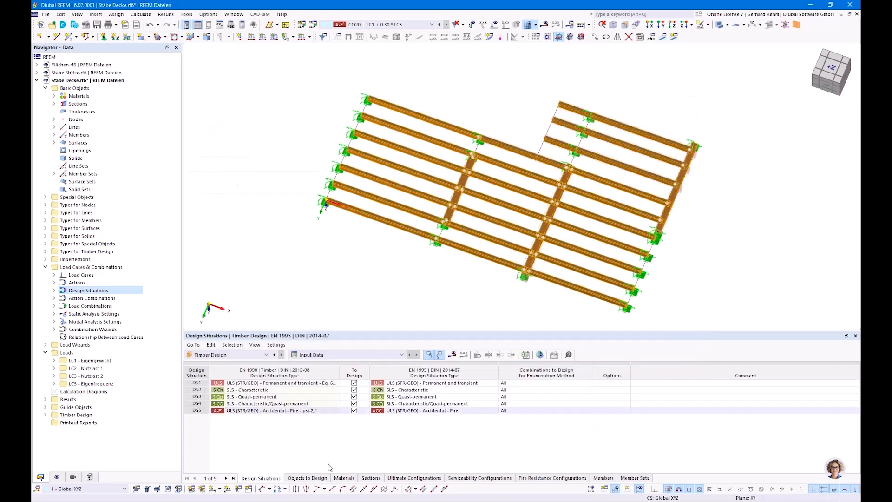
Check the fire resistance configuration's member assignment in the table and in member 21's design configurations
{"action": "left_click", "coordinate": [530, 478]}
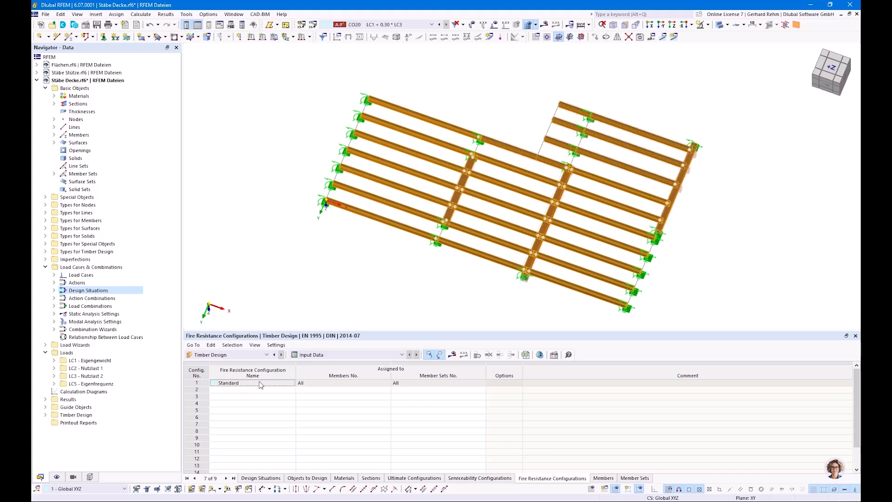
{"action": "left_click", "coordinate": [328, 387]}
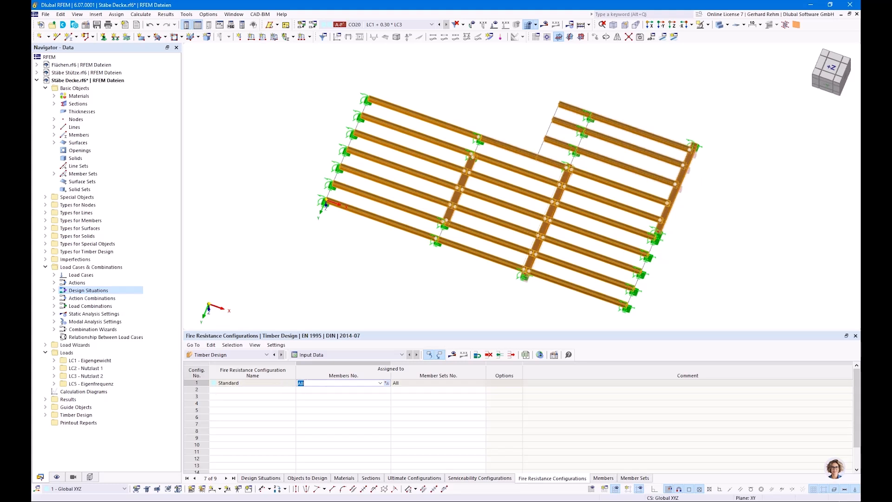
{"action": "left_click", "coordinate": [416, 386]}
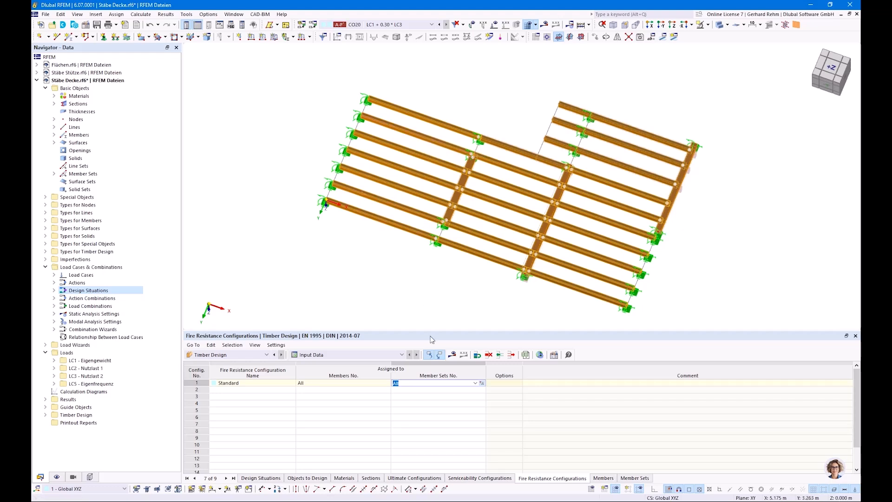
{"action": "left_click", "coordinate": [408, 266]}
{"action": "double_click", "coordinate": [396, 224]}
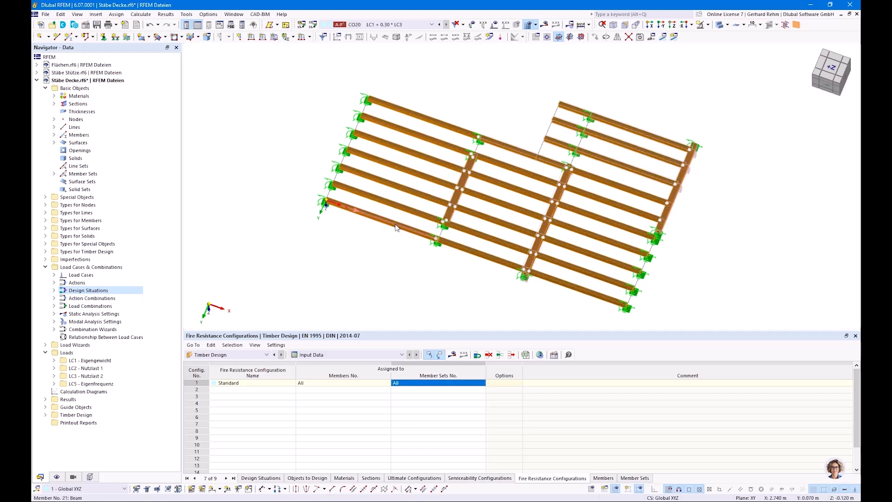
{"action": "left_click", "coordinate": [334, 115]}
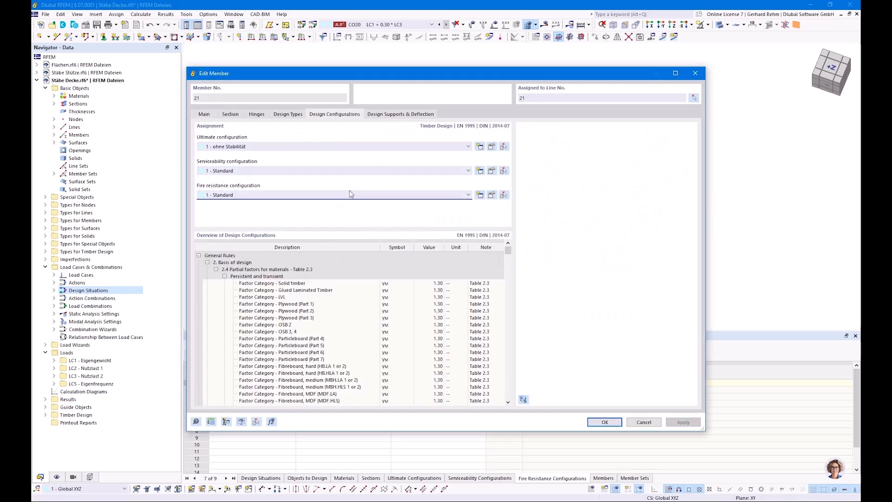
{"action": "left_click", "coordinate": [491, 195]}
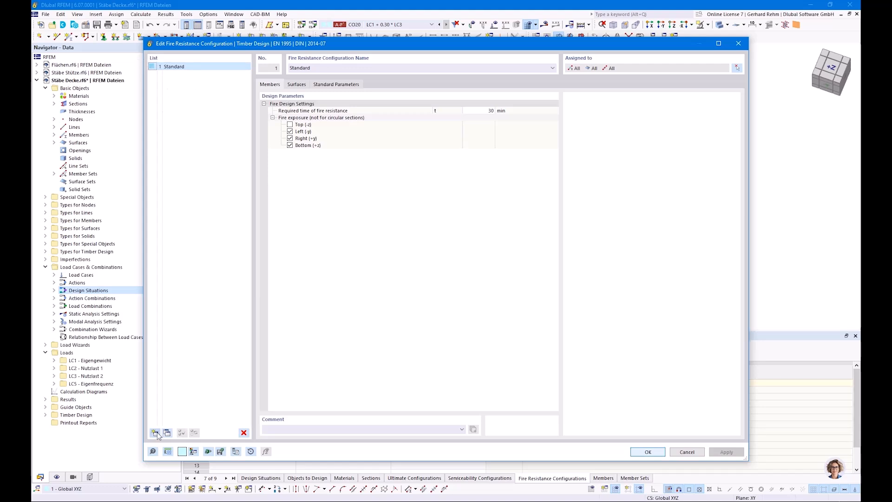
{"action": "key", "text": "ctrl"}
{"action": "key", "text": "ctrl"}
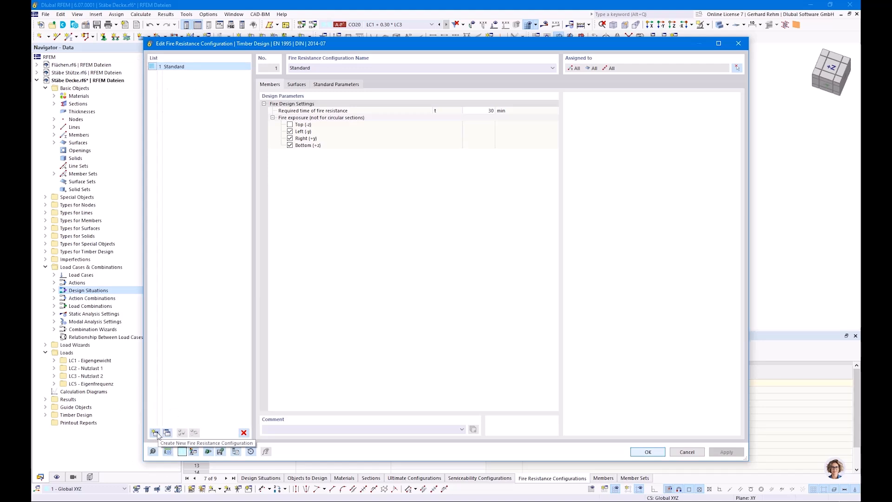
{"action": "key", "text": "Escape"}
{"action": "key", "text": "Escape"}
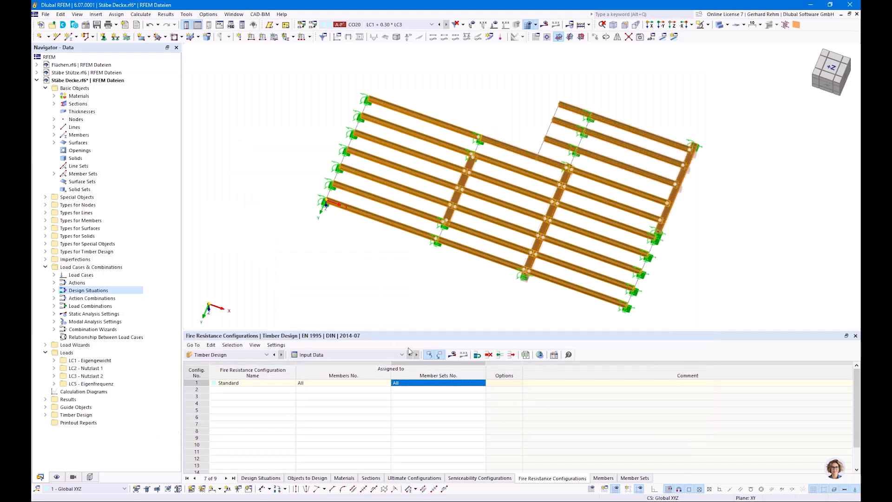
Calculate the load combinations and timber design
{"action": "left_click", "coordinate": [452, 354]}
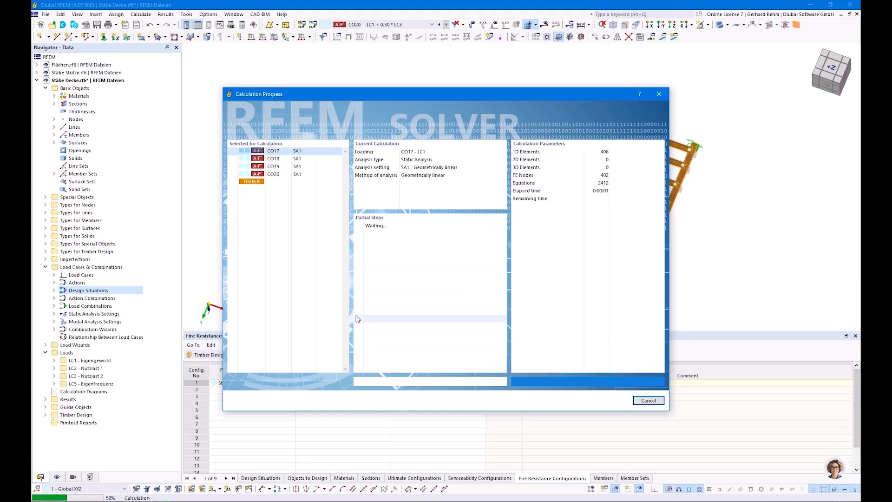
{"action": "left_click_drag", "start_coordinate": [341, 96], "coordinate": [628, 116]}
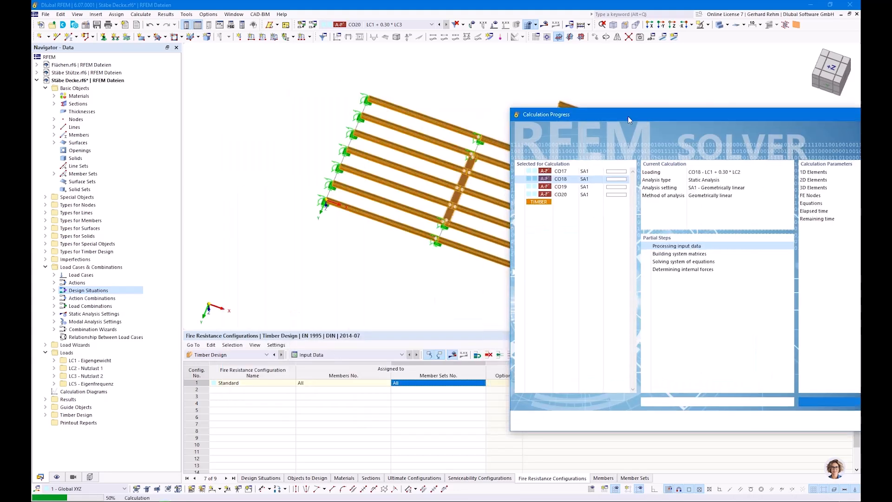
{"action": "left_click", "coordinate": [178, 483]}
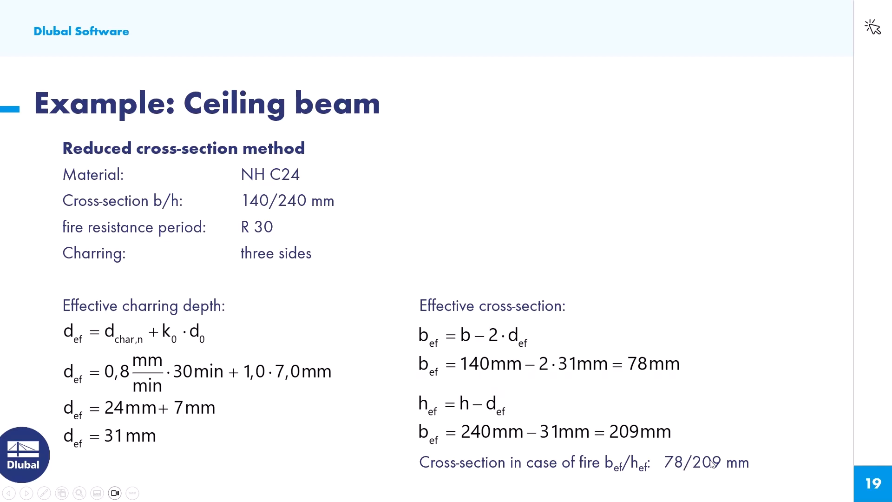
Return to the model and review member 21's design ratios, including its fire resistance checks
{"action": "key", "text": "alt+Tab"}
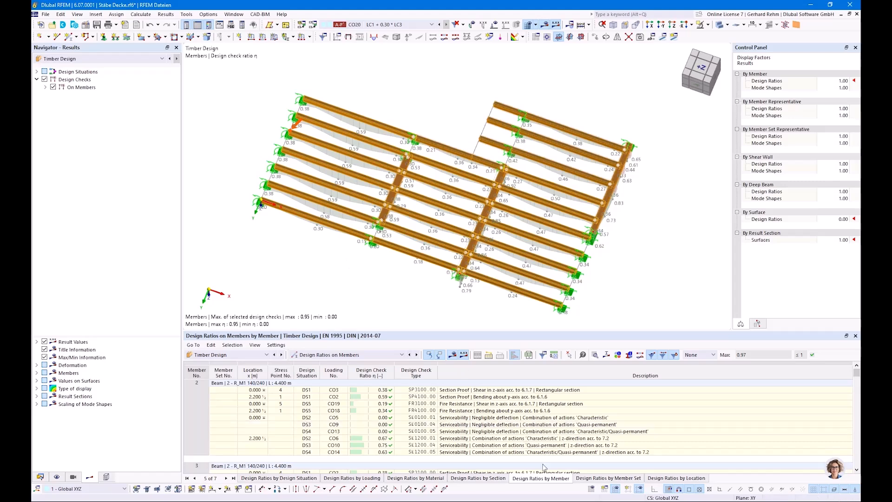
{"action": "left_click", "coordinate": [353, 233]}
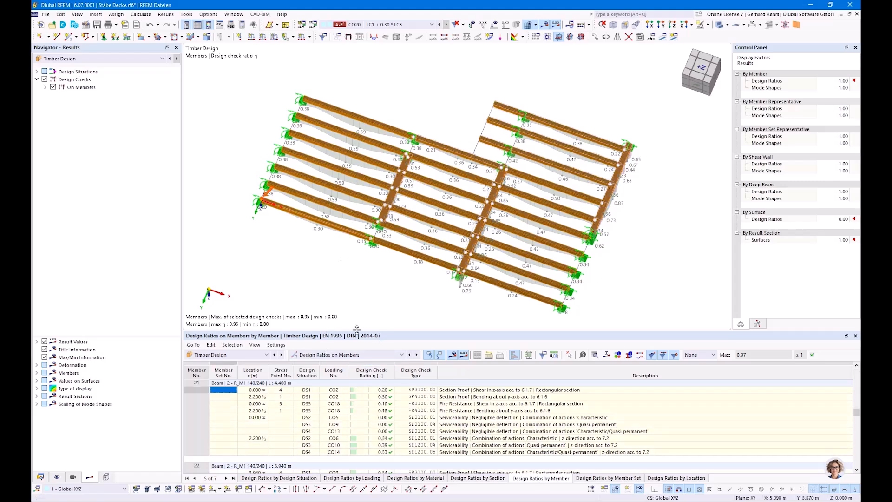
{"action": "left_click_drag", "start_coordinate": [356, 330], "coordinate": [355, 296]}
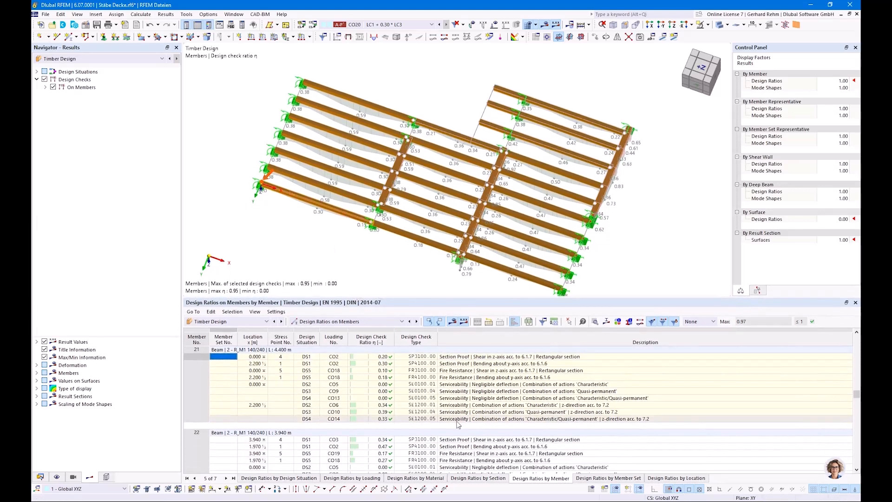
Open member 21's fire resistance bending check details and examine its fire parameters and charring depths
{"action": "left_click", "coordinate": [471, 377]}
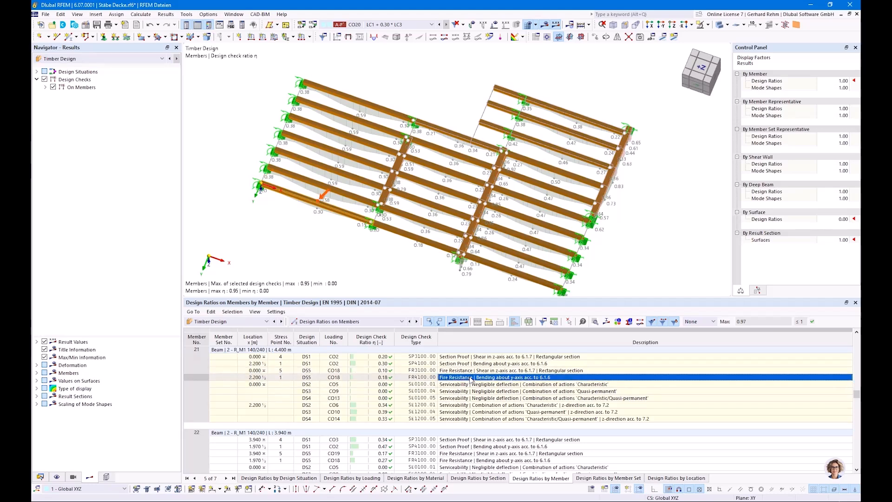
{"action": "double_click", "coordinate": [472, 378]}
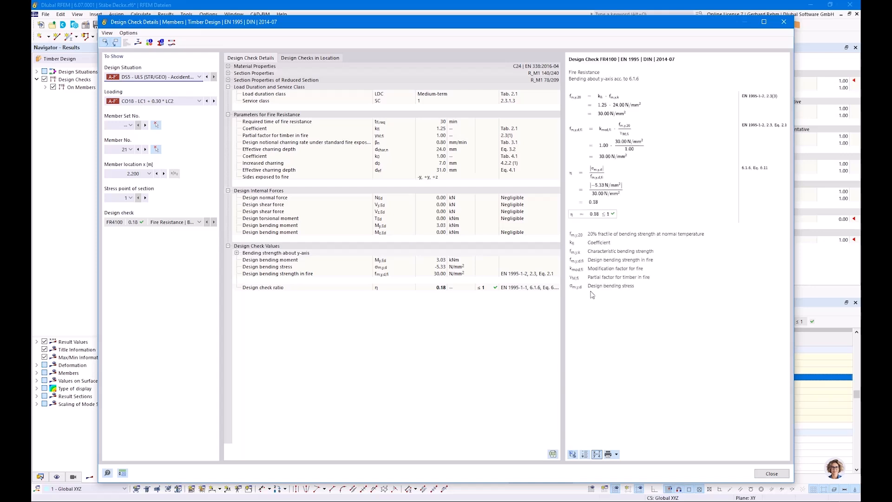
{"action": "scroll", "coordinate": [611, 122], "scroll_direction": "up", "scroll_amount": 3, "text": "ctrl"}
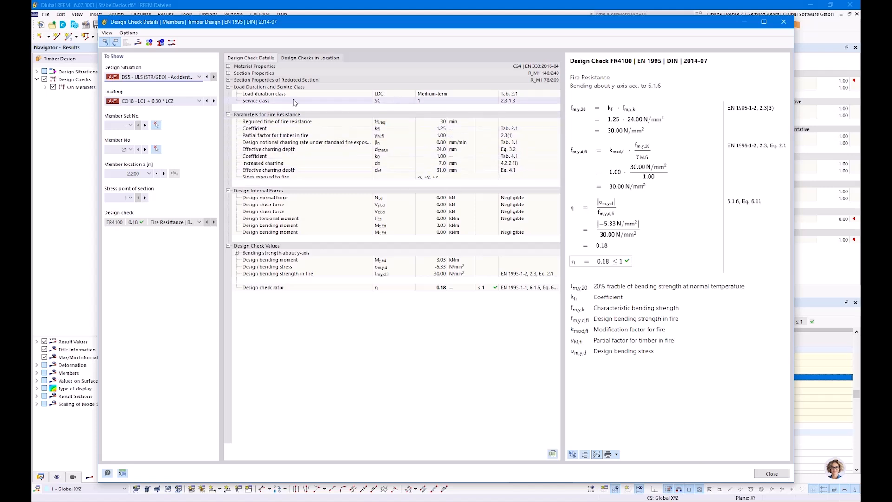
{"action": "left_click", "coordinate": [438, 122]}
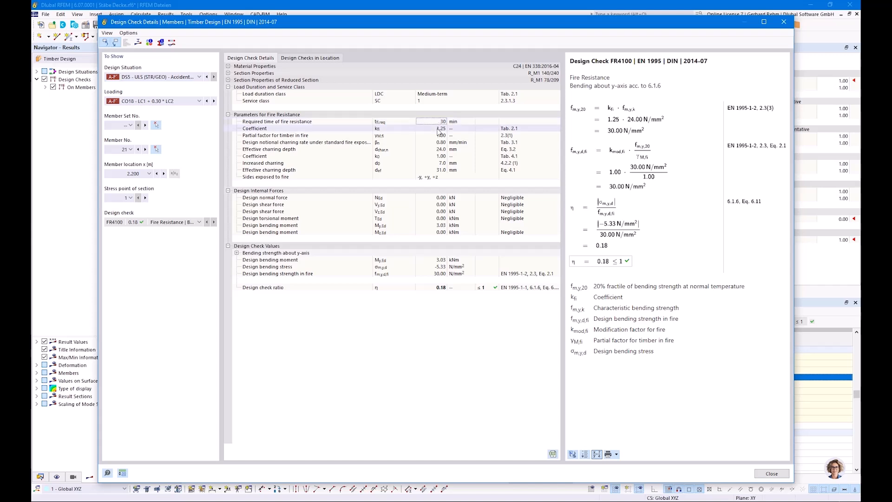
{"action": "left_click", "coordinate": [434, 144]}
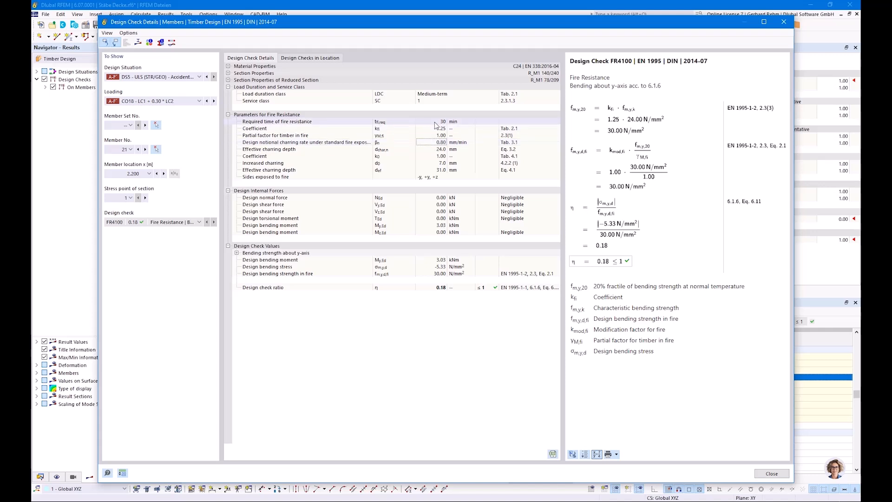
{"action": "left_click", "coordinate": [437, 163]}
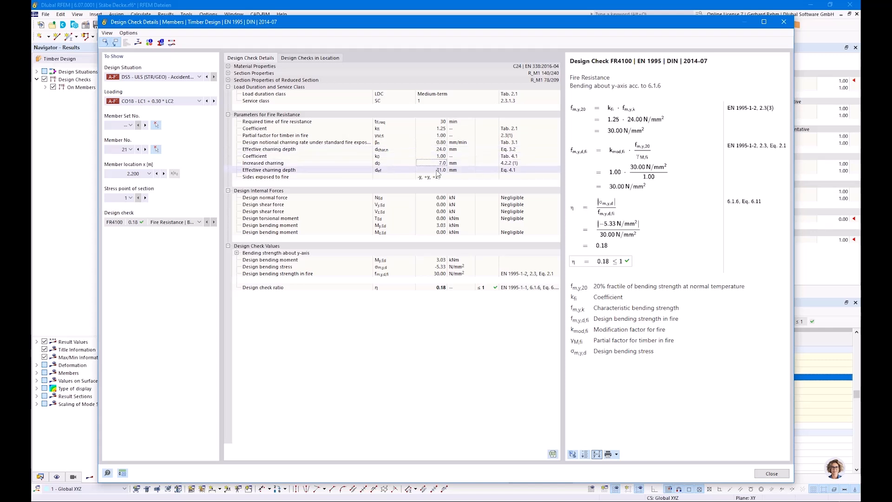
{"action": "left_click", "coordinate": [436, 171]}
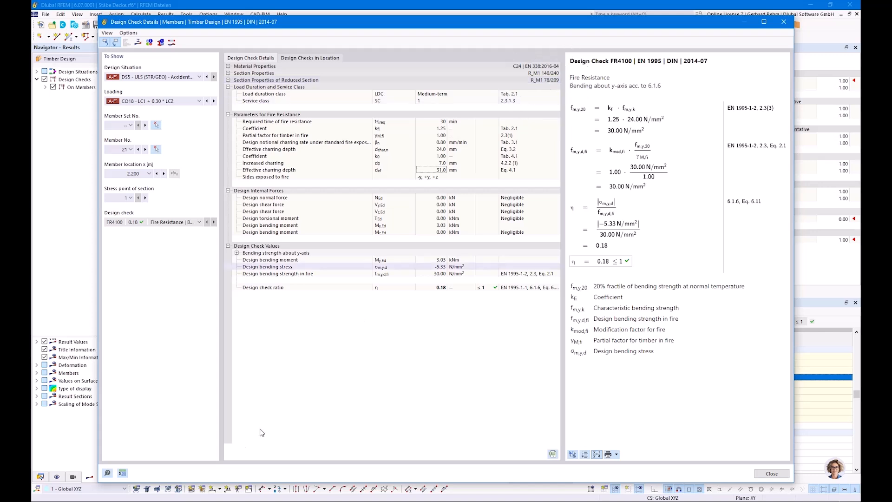
Compare the results with the ceiling beam reduced cross-section example slide, then close the design check details
{"action": "left_click", "coordinate": [148, 501]}
{"action": "left_click", "coordinate": [215, 474]}
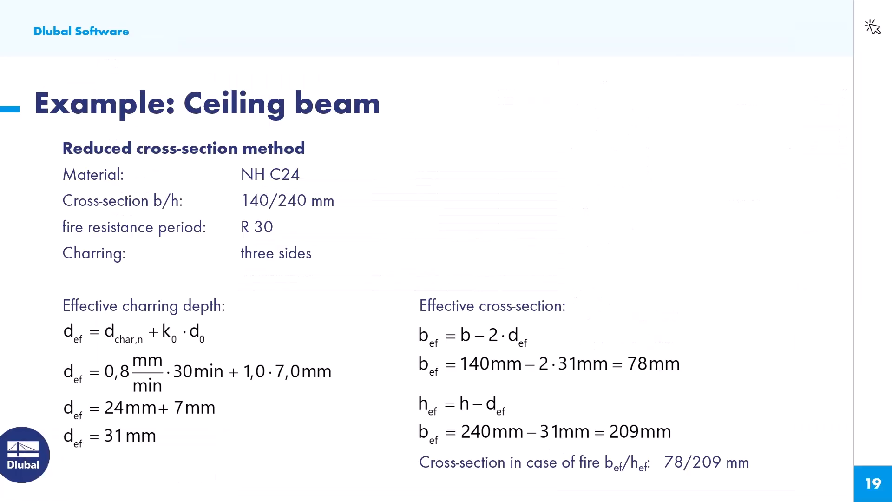
{"action": "key", "text": "alt+Tab"}
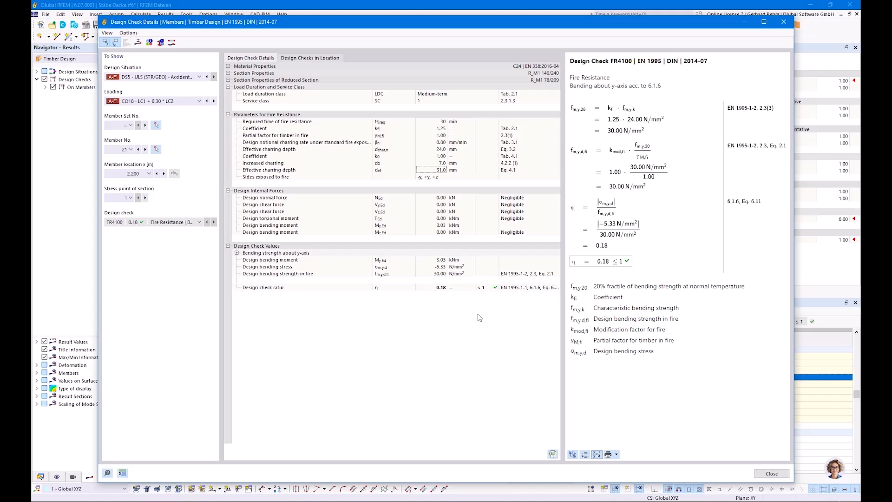
{"action": "left_click", "coordinate": [770, 473]}
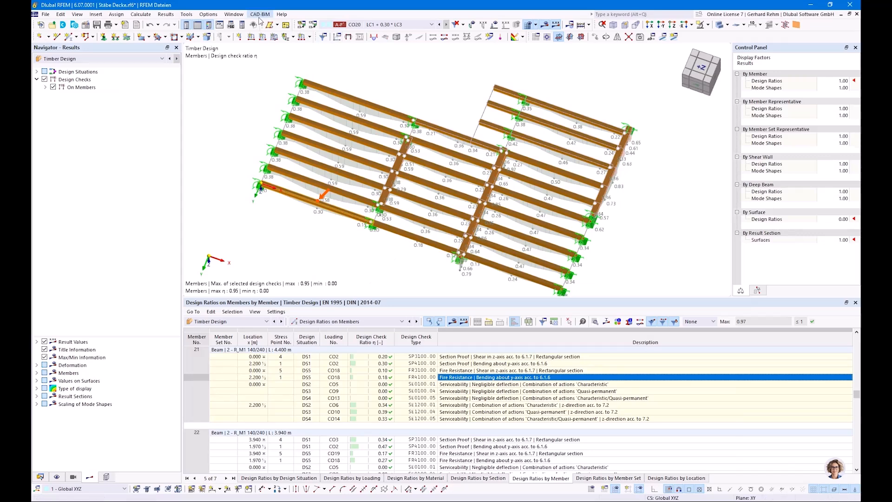
Switch to the Flächen.rf6 model and orbit around its wall and ceiling surfaces
{"action": "left_click", "coordinate": [234, 14]}
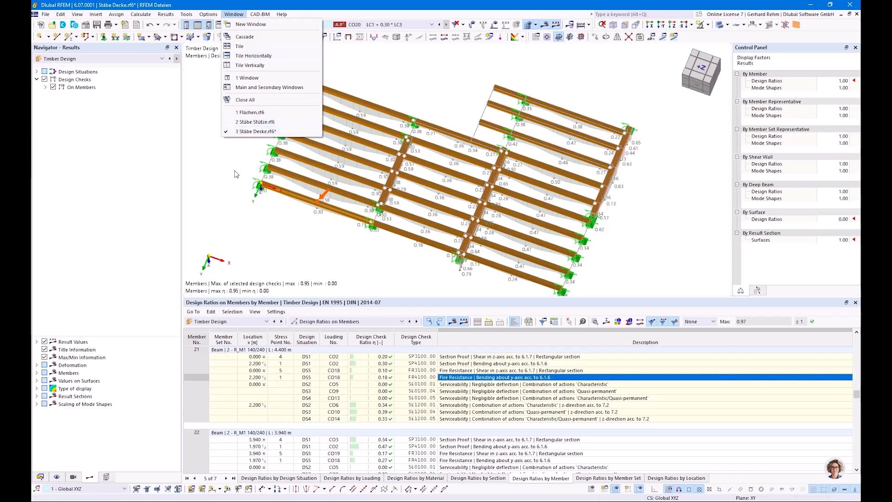
{"action": "left_click", "coordinate": [270, 112]}
{"action": "middle_click_drag", "start_coordinate": [321, 163], "coordinate": [462, 212], "text": "ctrl"}
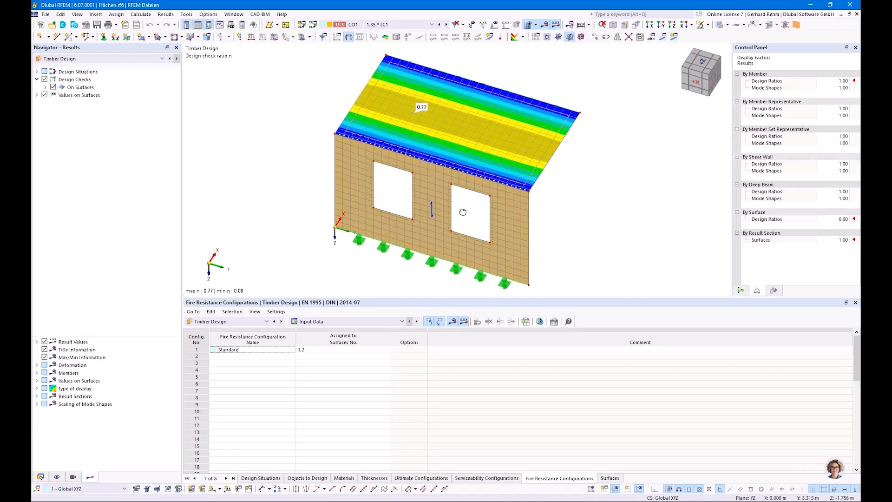
{"action": "right_click_drag", "start_coordinate": [462, 211], "coordinate": [457, 210]}
{"action": "left_click", "coordinate": [680, 274]}
{"action": "left_click_drag", "start_coordinate": [673, 297], "coordinate": [673, 375]}
{"action": "middle_click_drag", "start_coordinate": [614, 251], "coordinate": [489, 201], "text": "ctrl"}
{"action": "right_click_drag", "start_coordinate": [489, 200], "coordinate": [461, 225]}
{"action": "left_click", "coordinate": [582, 113]}
{"action": "left_click", "coordinate": [472, 213]}
{"action": "right_click_drag", "start_coordinate": [408, 295], "coordinate": [567, 308]}
{"action": "left_click", "coordinate": [506, 229]}
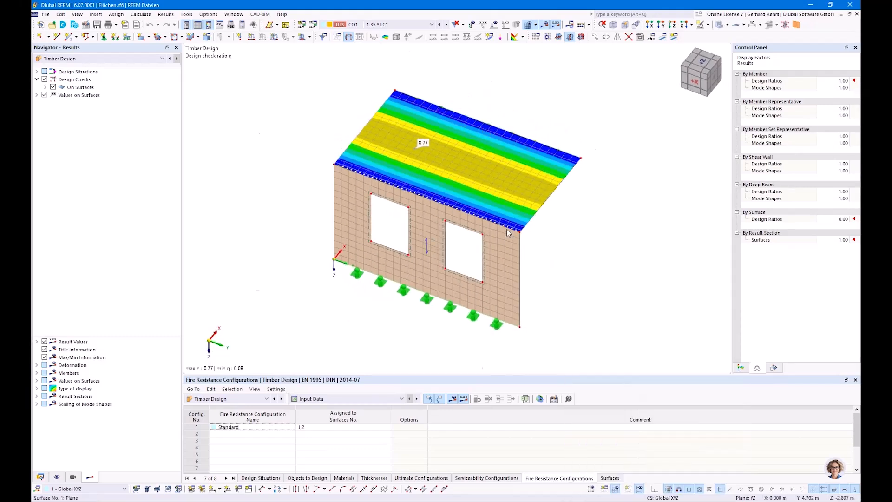
{"action": "scroll", "coordinate": [506, 229], "scroll_direction": "up", "scroll_amount": 4}
{"action": "scroll", "coordinate": [599, 236], "scroll_direction": "down", "scroll_amount": 3}
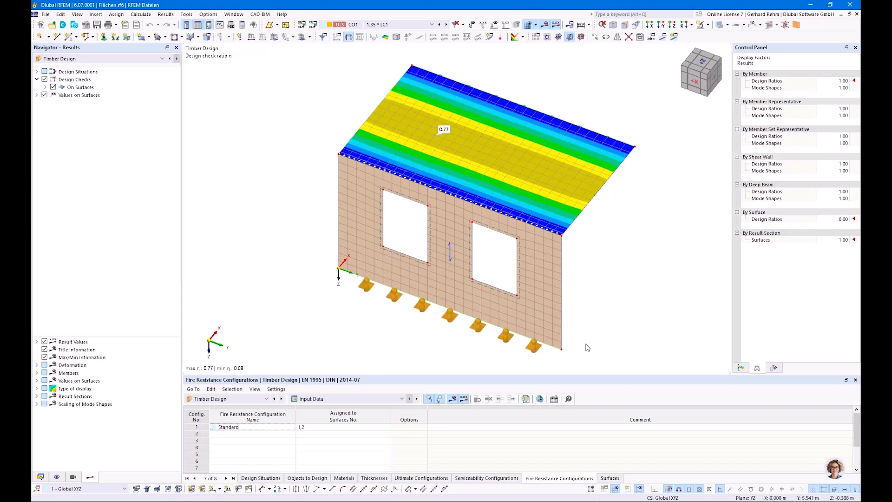
{"action": "middle_click_drag", "start_coordinate": [662, 253], "coordinate": [633, 255], "text": "ctrl"}
{"action": "right_click", "coordinate": [635, 256]}
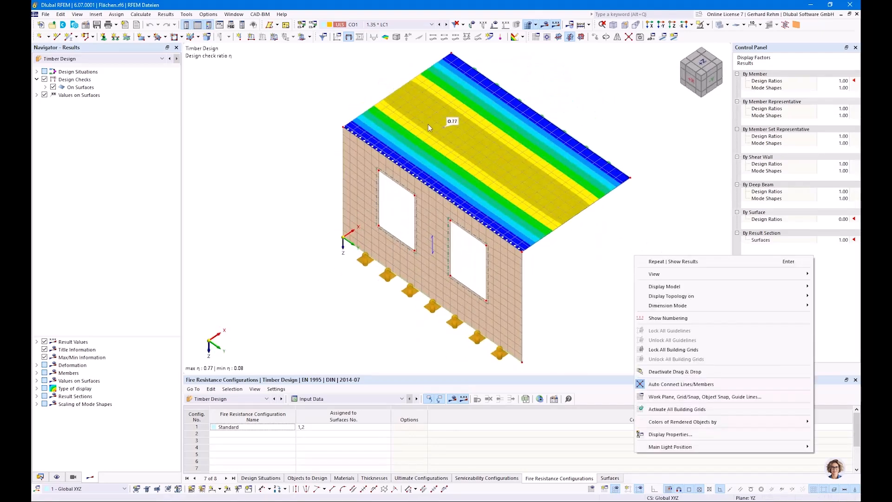
Inspect the uniform 80 mm thickness and its GL24h orthotropic material properties without changing them
{"action": "left_click", "coordinate": [41, 477]}
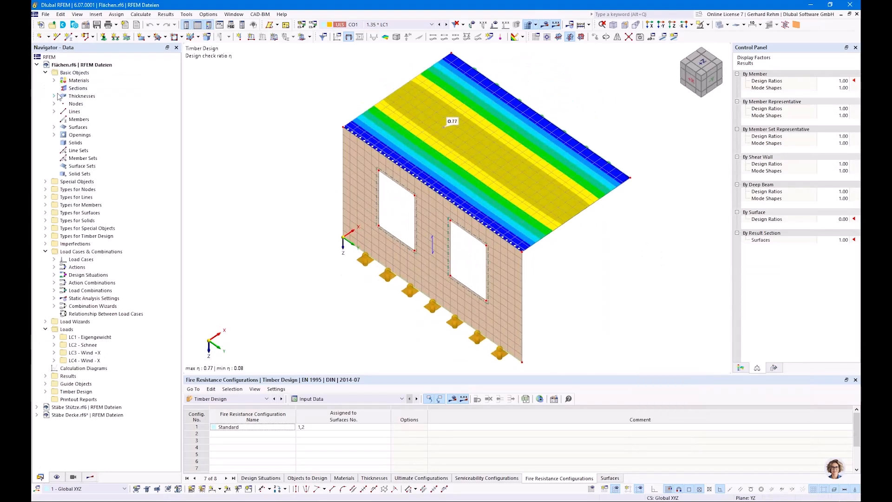
{"action": "left_click", "coordinate": [54, 96]}
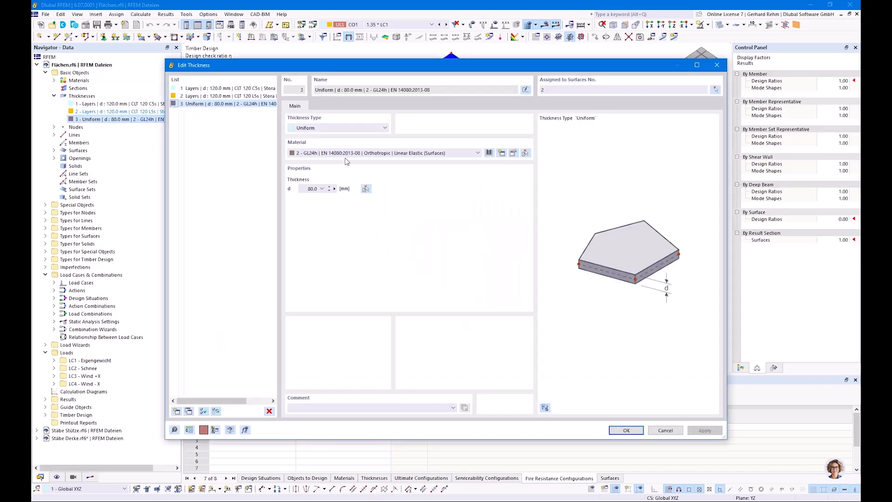
{"action": "left_click_drag", "start_coordinate": [344, 67], "coordinate": [397, 221]}
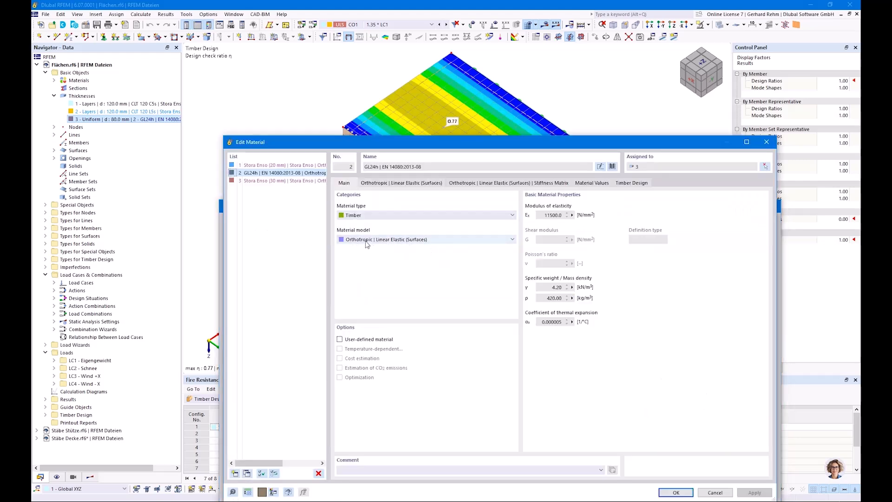
{"action": "left_click", "coordinate": [384, 185]}
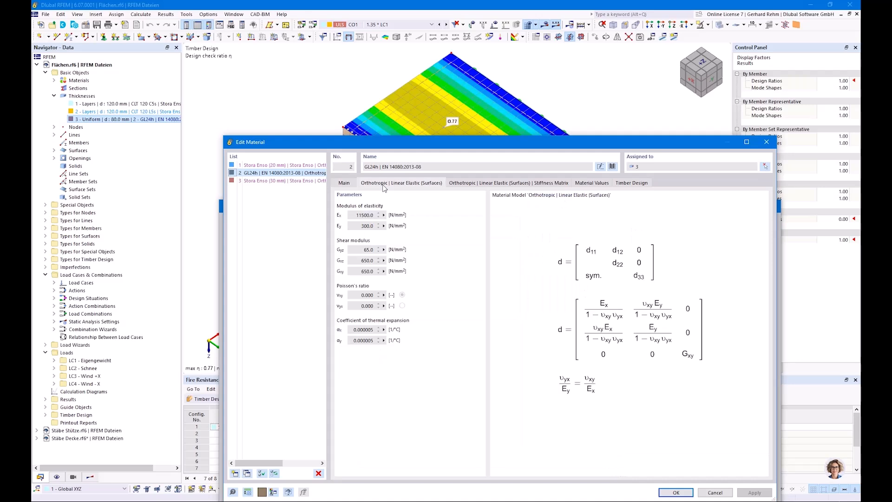
{"action": "double_click", "coordinate": [360, 215]}
{"action": "left_click", "coordinate": [348, 185]}
{"action": "left_click", "coordinate": [766, 142]}
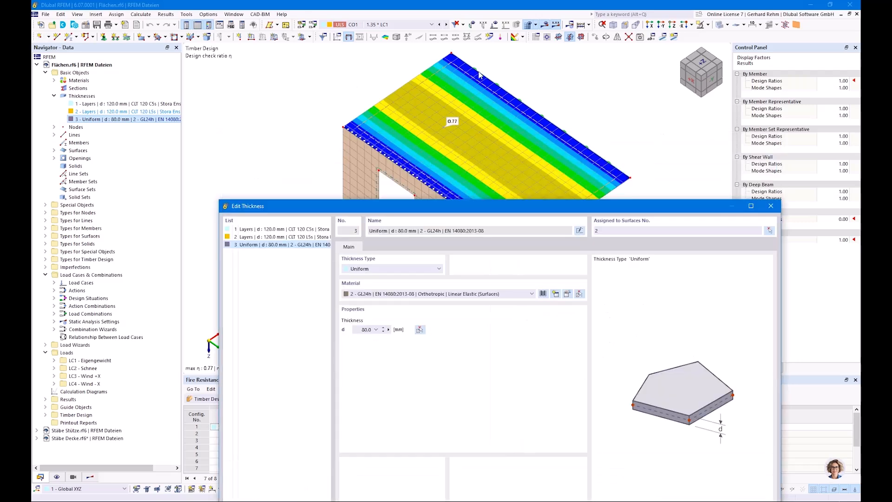
{"action": "left_click", "coordinate": [751, 205]}
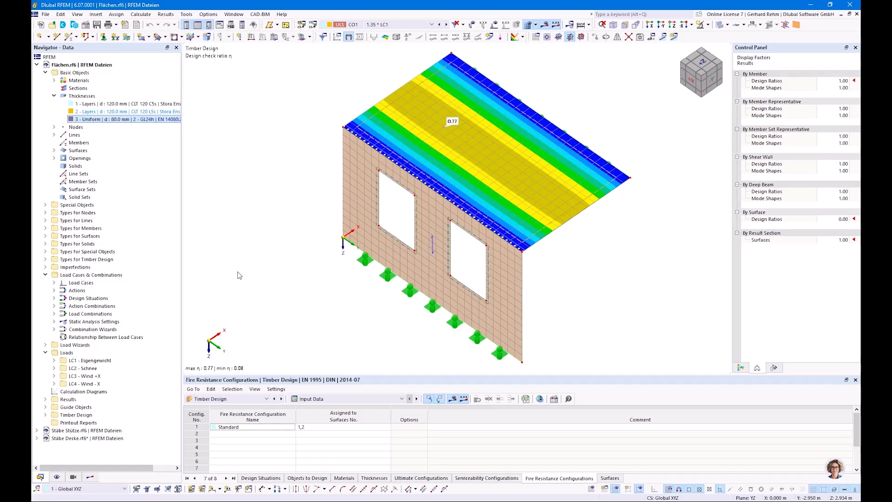
In the ceiling surface's fire resistance configuration, set the required fire resistance time to 90 min and confirm
{"action": "double_click", "coordinate": [434, 141]}
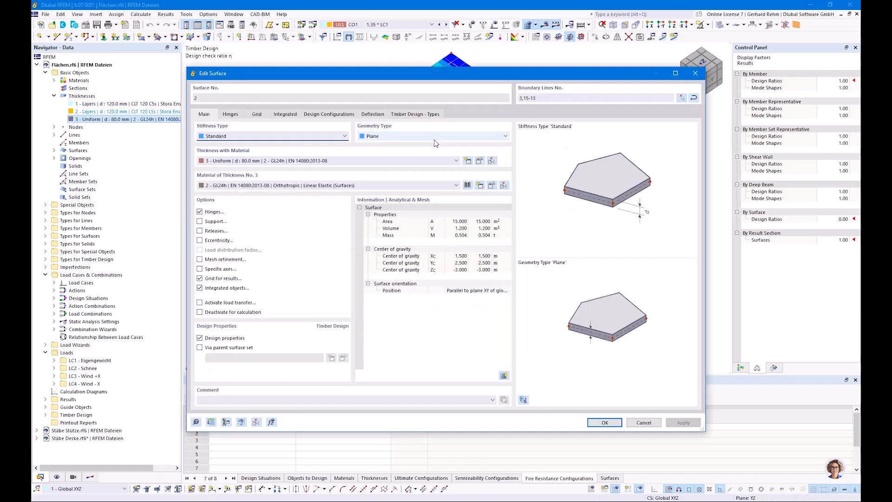
{"action": "left_click", "coordinate": [328, 114]}
{"action": "left_click", "coordinate": [490, 192]}
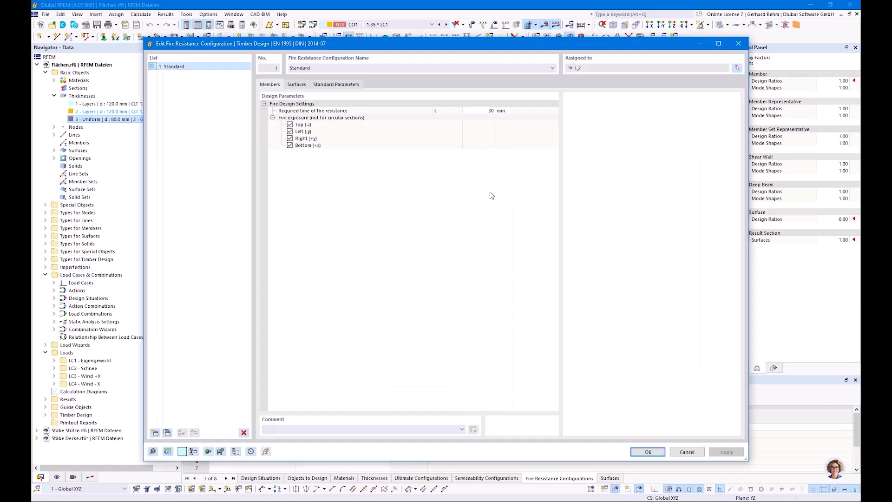
{"action": "left_click", "coordinate": [296, 84]}
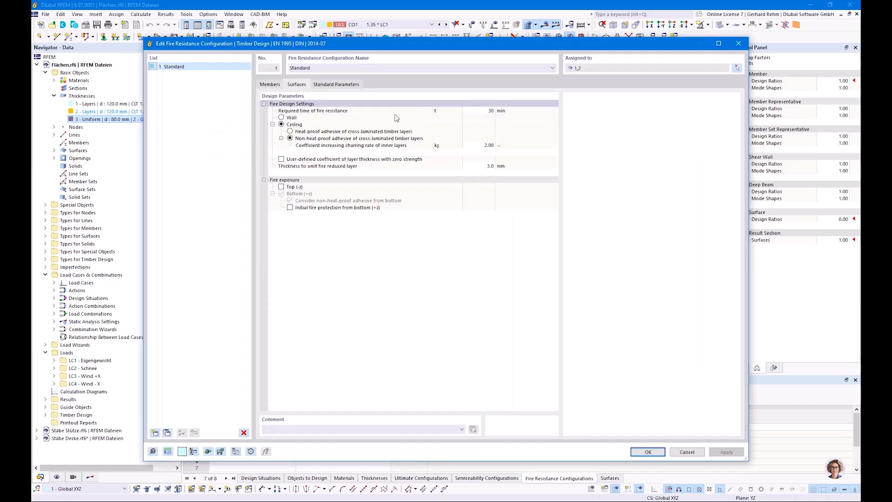
{"action": "left_click", "coordinate": [466, 111]}
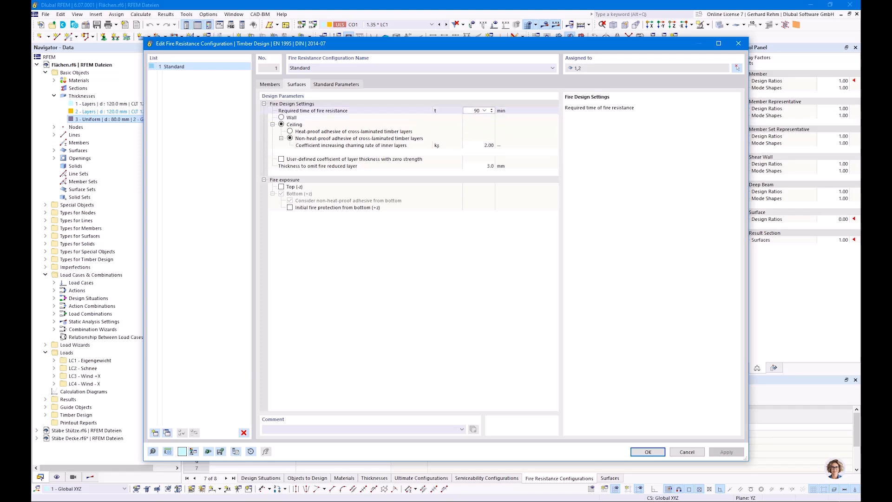
{"action": "left_click", "coordinate": [428, 253]}
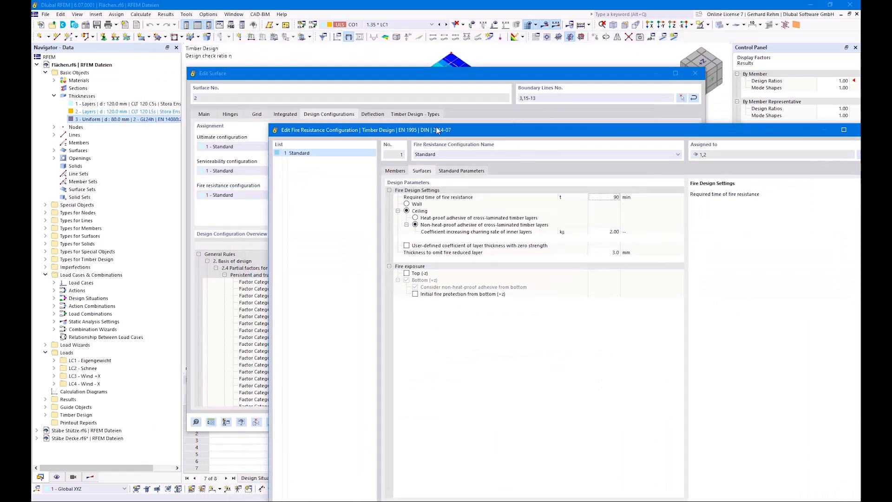
{"action": "left_click_drag", "start_coordinate": [437, 130], "coordinate": [400, 109]}
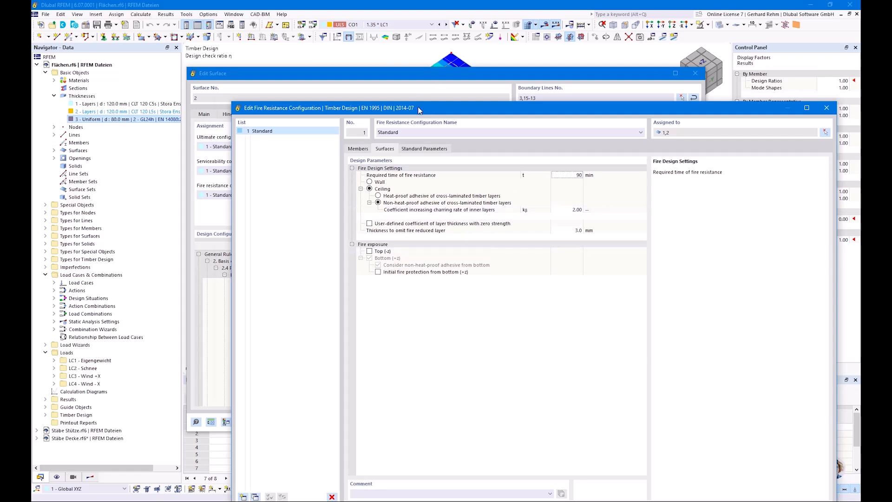
{"action": "left_click_drag", "start_coordinate": [418, 110], "coordinate": [363, 35]}
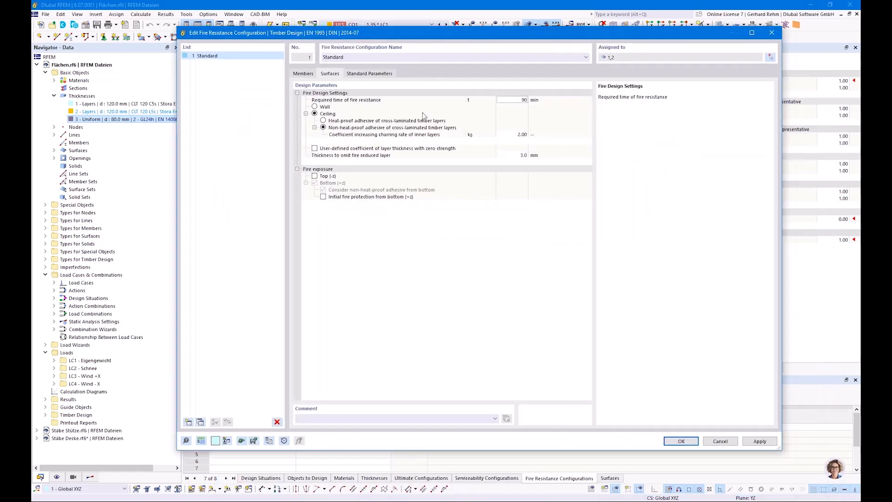
{"action": "left_click", "coordinate": [669, 441]}
{"action": "left_click", "coordinate": [481, 299]}
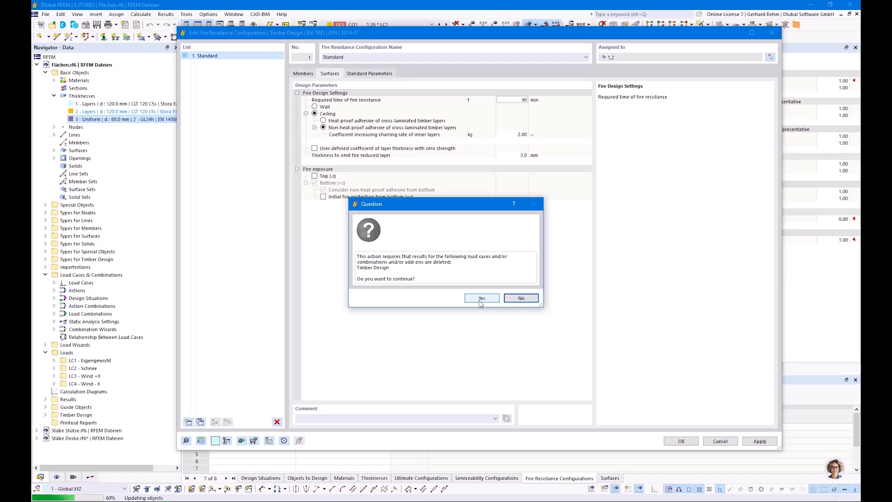
{"action": "left_click", "coordinate": [481, 300]}
{"action": "left_click", "coordinate": [603, 422]}
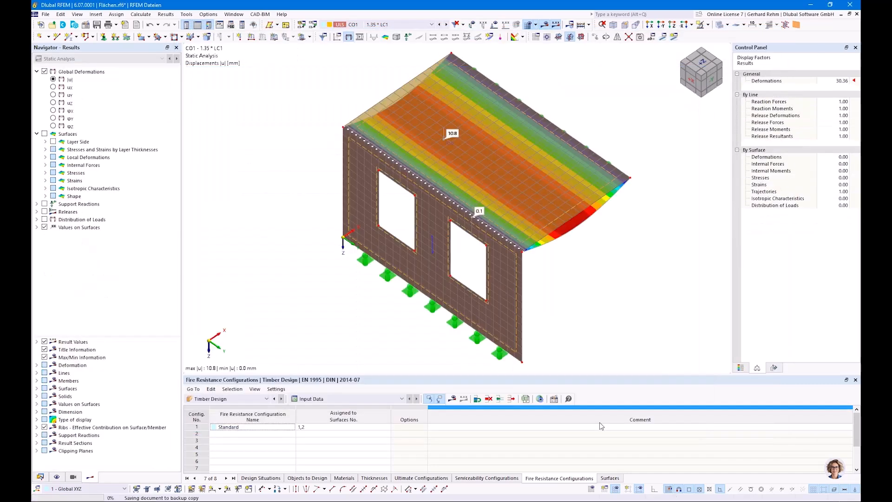
Add a new design situation of type ULS (STR/GEO) - Accidental - Fire - psi-1,1 in the load cases and combinations dialog
{"action": "left_click", "coordinate": [224, 400]}
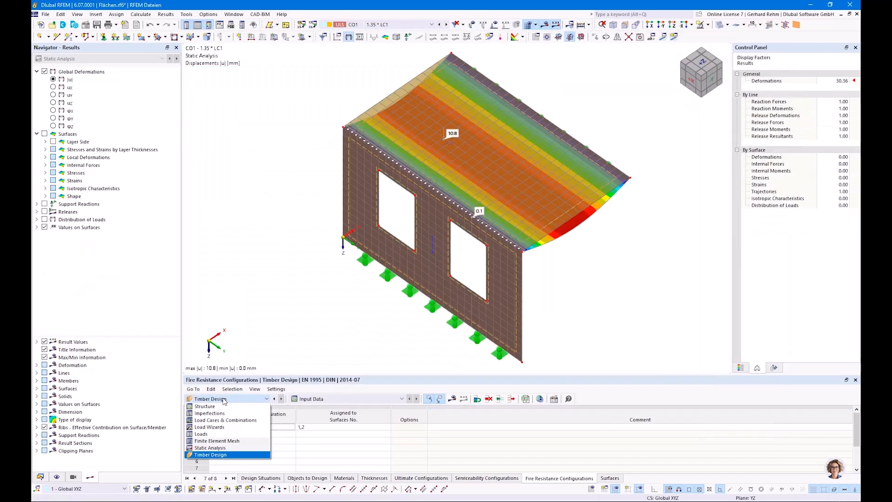
{"action": "left_click", "coordinate": [262, 478]}
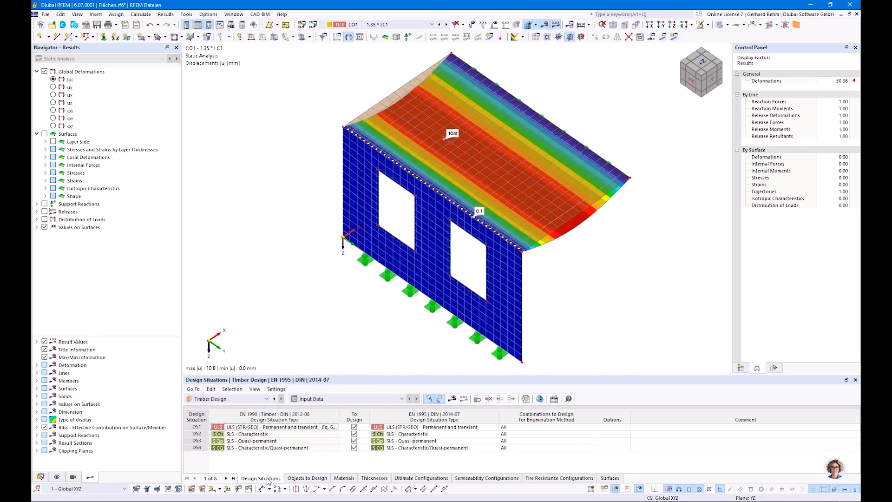
{"action": "left_click", "coordinate": [40, 476]}
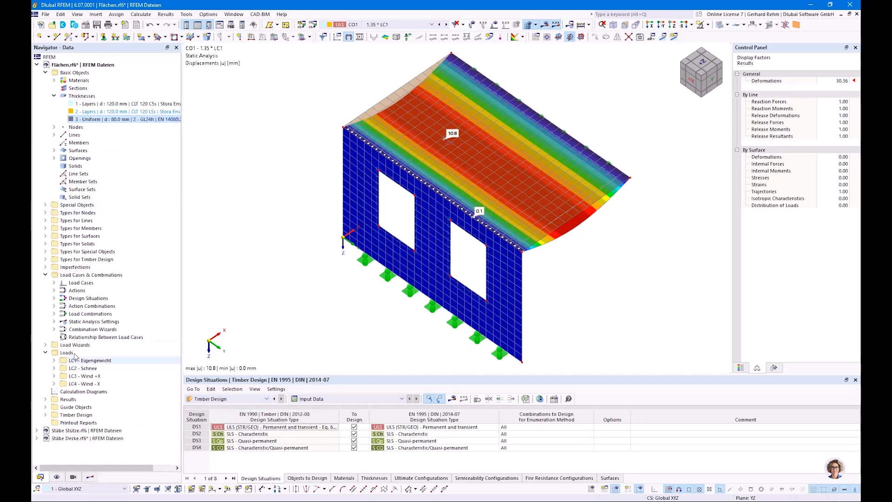
{"action": "right_click", "coordinate": [78, 298]}
{"action": "left_click", "coordinate": [124, 302]}
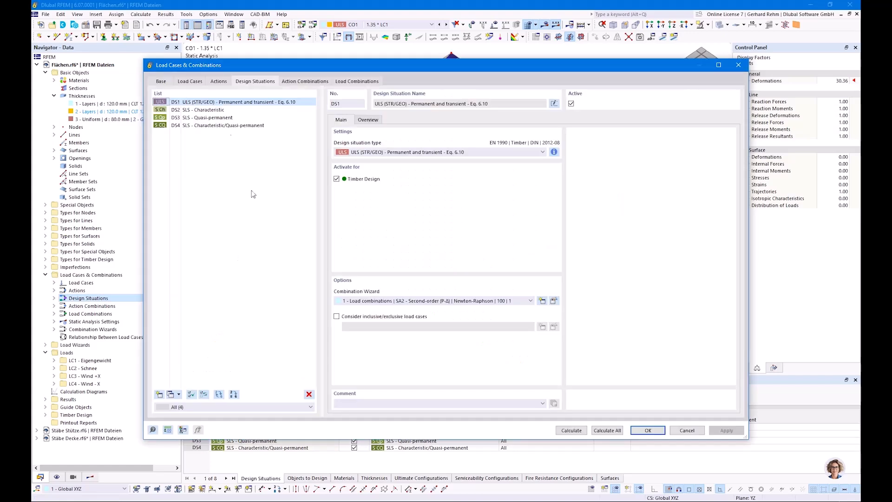
{"action": "left_click", "coordinate": [159, 394]}
{"action": "left_click", "coordinate": [375, 156]}
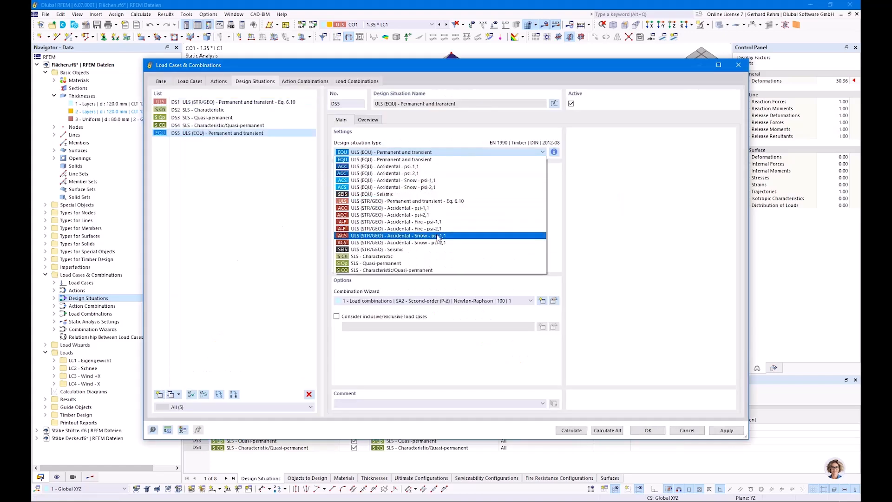
{"action": "left_click", "coordinate": [431, 222]}
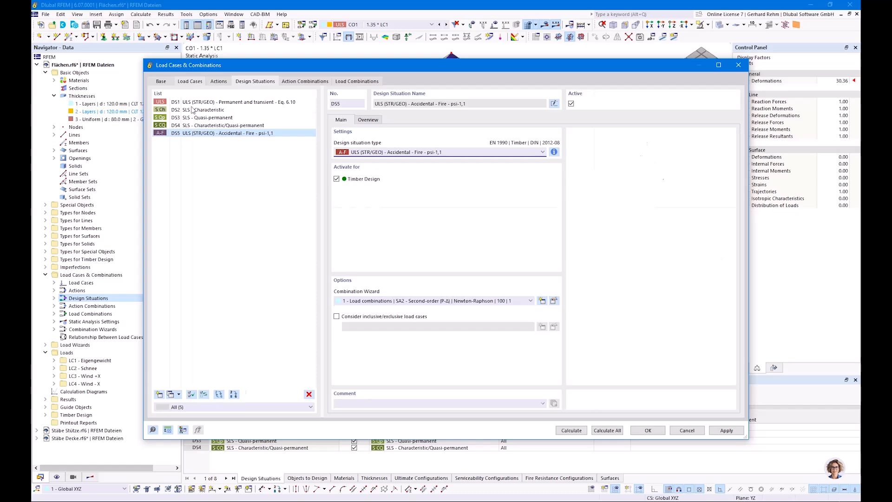
Examine the load cases and the accidental fire load combinations CO26 to CO29 with their assigned loads, then cancel the dialog
{"action": "left_click", "coordinate": [189, 81]}
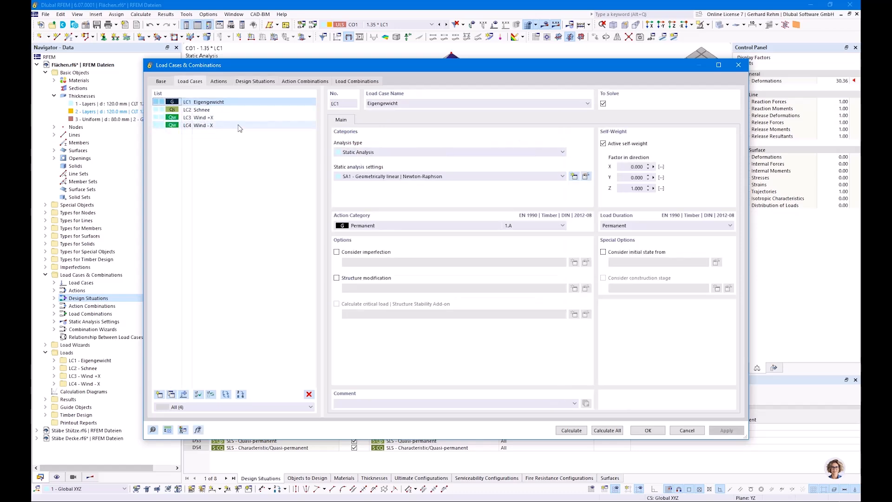
{"action": "left_click_drag", "start_coordinate": [238, 71], "coordinate": [252, 258]}
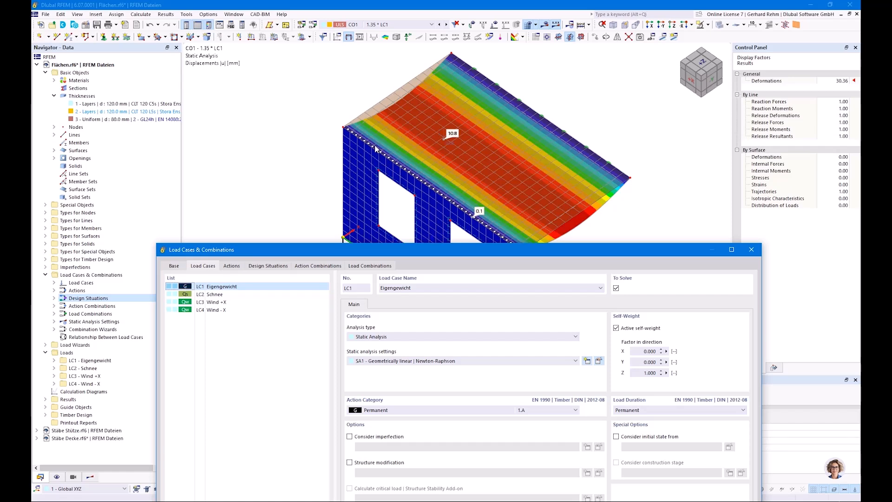
{"action": "left_click_drag", "start_coordinate": [374, 258], "coordinate": [300, 118]}
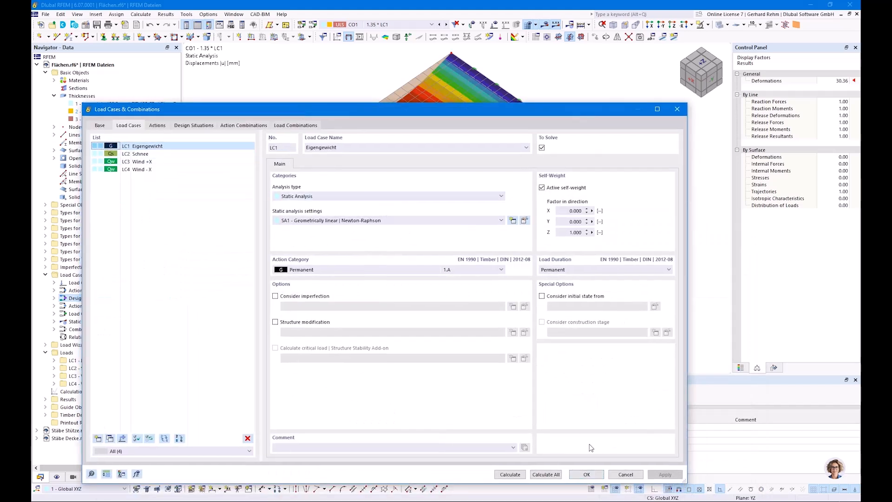
{"action": "left_click", "coordinate": [294, 126]}
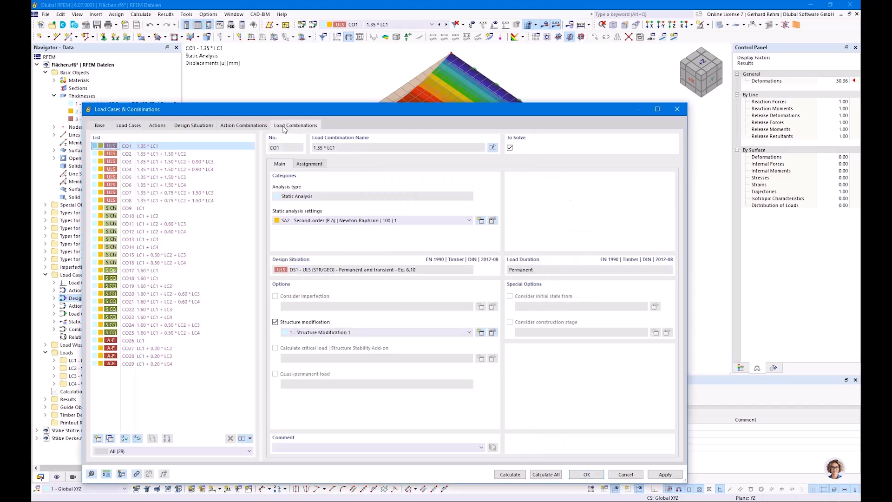
{"action": "left_click", "coordinate": [309, 164]}
{"action": "left_click", "coordinate": [130, 341]}
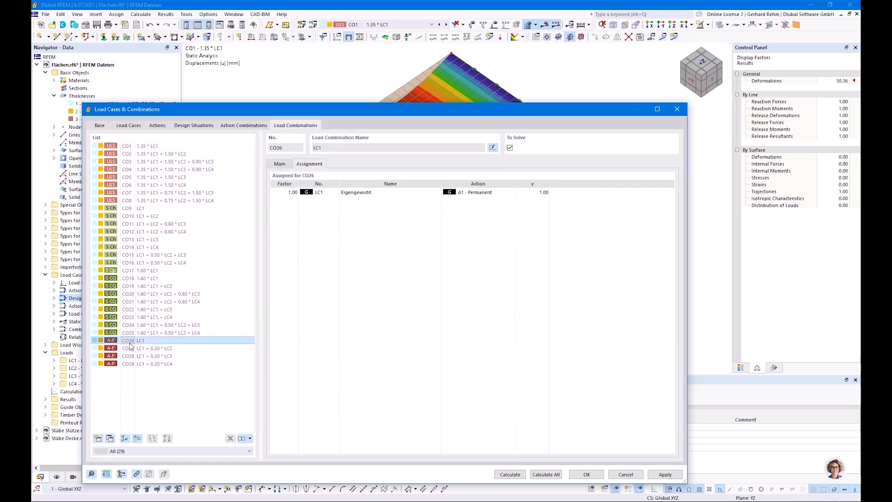
{"action": "left_click", "coordinate": [130, 347]}
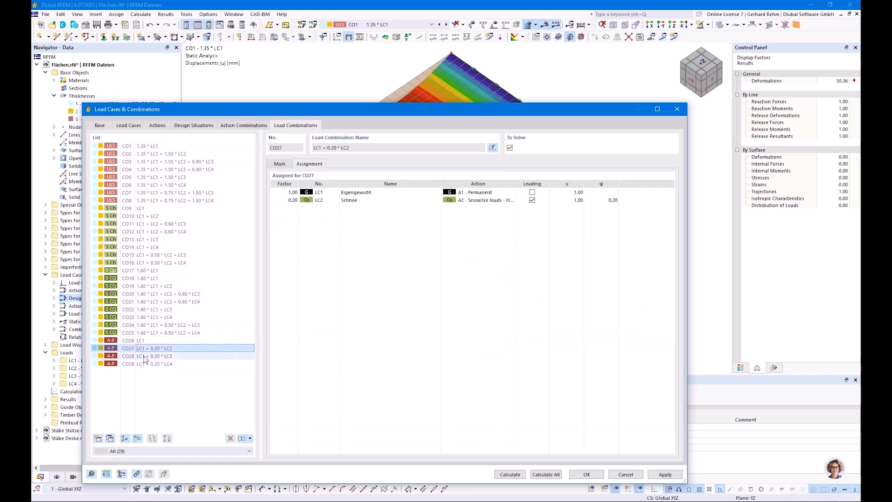
{"action": "left_click", "coordinate": [161, 356]}
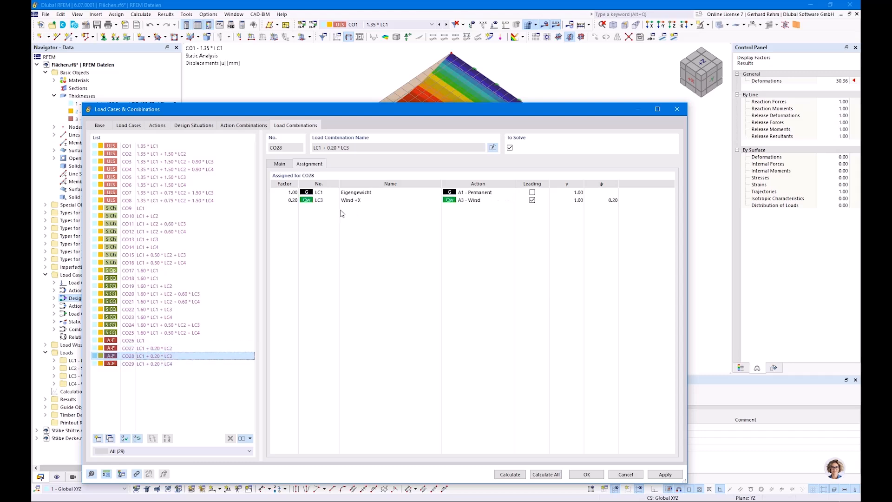
{"action": "left_click", "coordinate": [160, 364]}
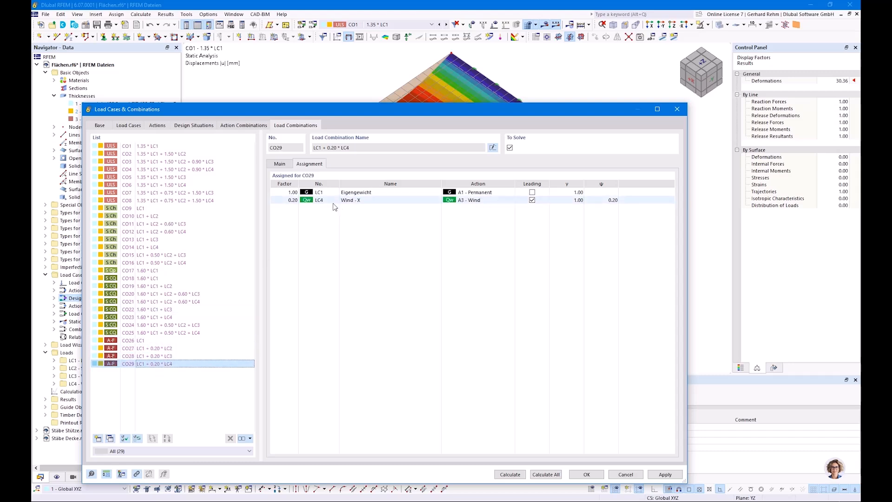
{"action": "left_click", "coordinate": [203, 349]}
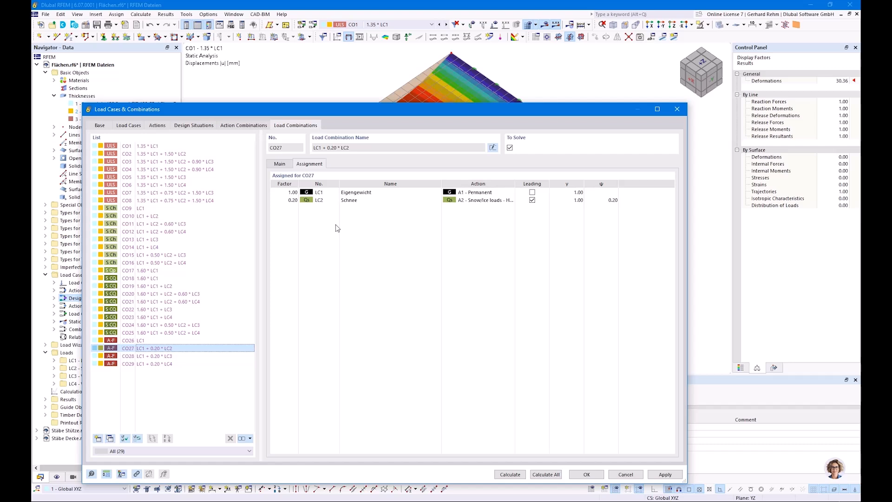
{"action": "left_click", "coordinate": [618, 474]}
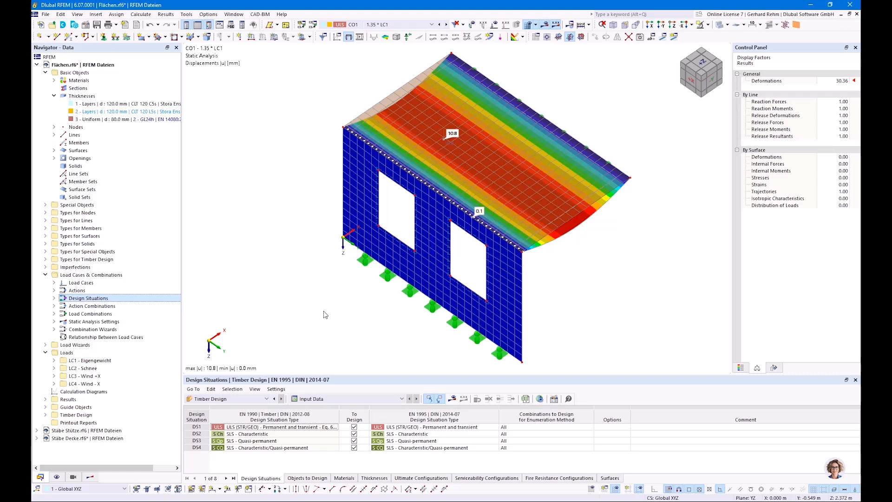
Reopen the design situations, add design situation DS5 of type ULS (STR/GEO) - Accidental - Fire - psi-1,1, and confirm
{"action": "right_click", "coordinate": [77, 300]}
{"action": "left_click", "coordinate": [95, 307]}
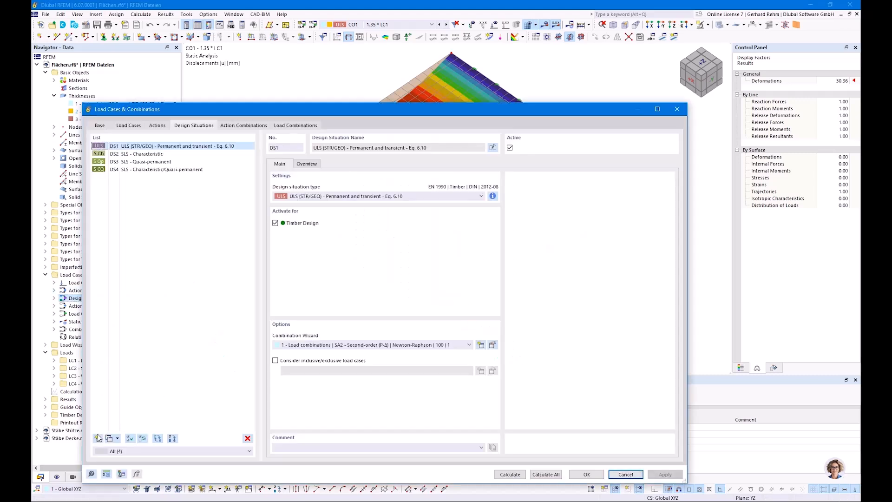
{"action": "left_click", "coordinate": [98, 438]}
{"action": "left_click", "coordinate": [343, 196]}
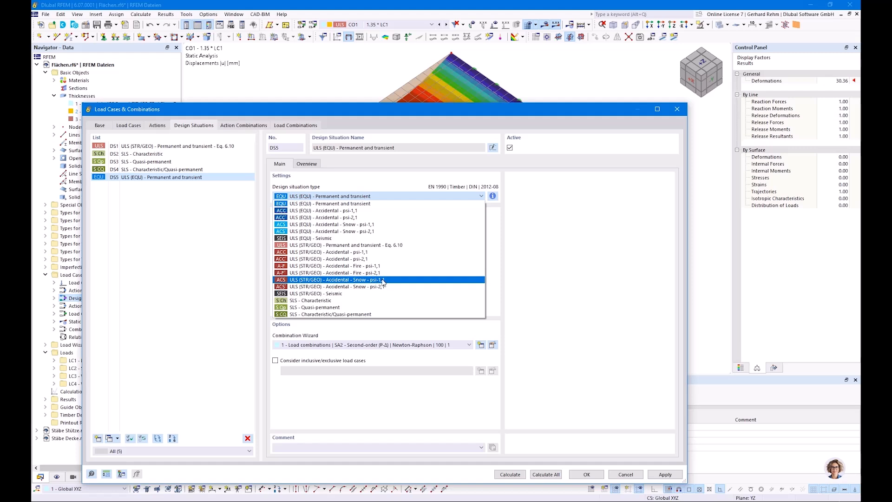
{"action": "left_click", "coordinate": [364, 266]}
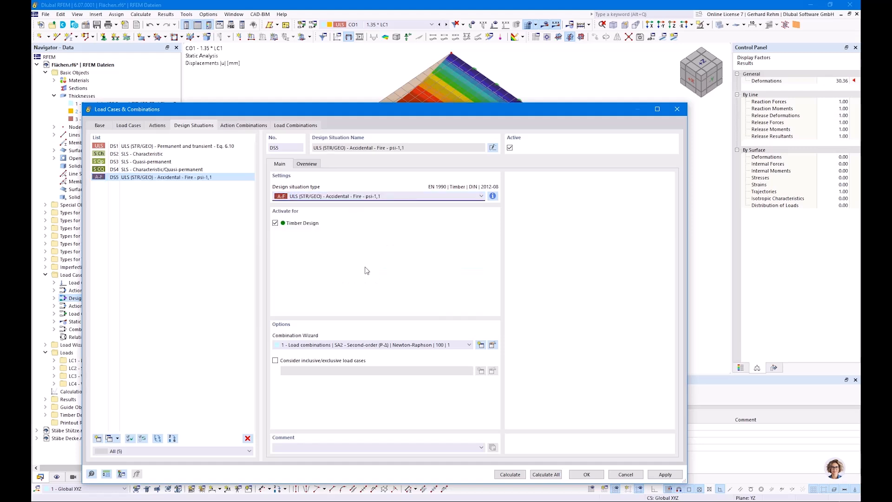
{"action": "left_click", "coordinate": [586, 474]}
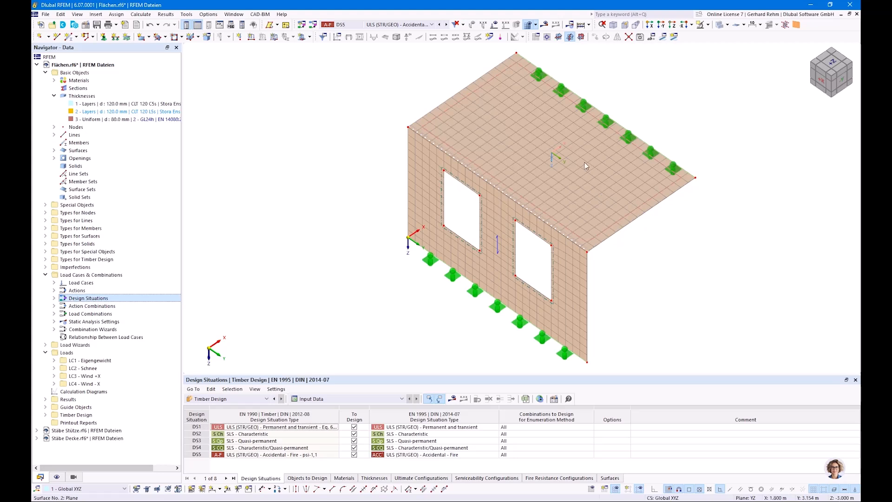
Run the calculation, dismiss the error message, and view the static analysis deformations for design situation DS5
{"action": "left_click", "coordinate": [452, 400]}
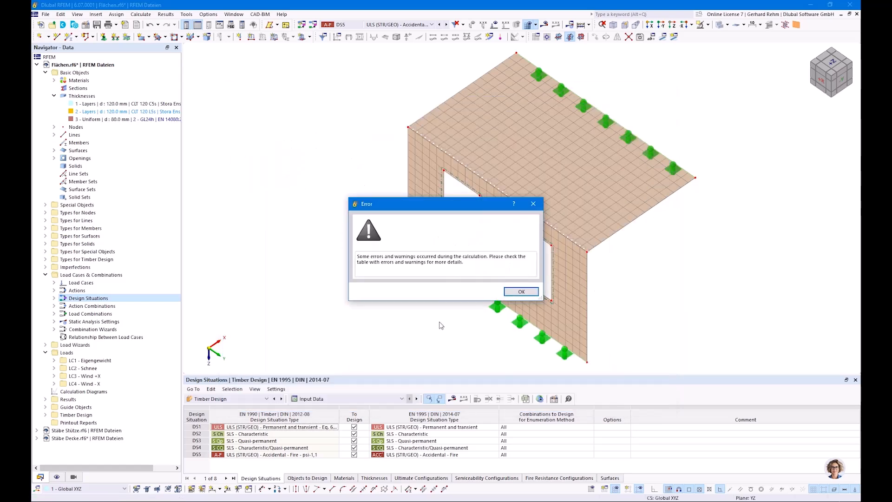
{"action": "left_click", "coordinate": [521, 291]}
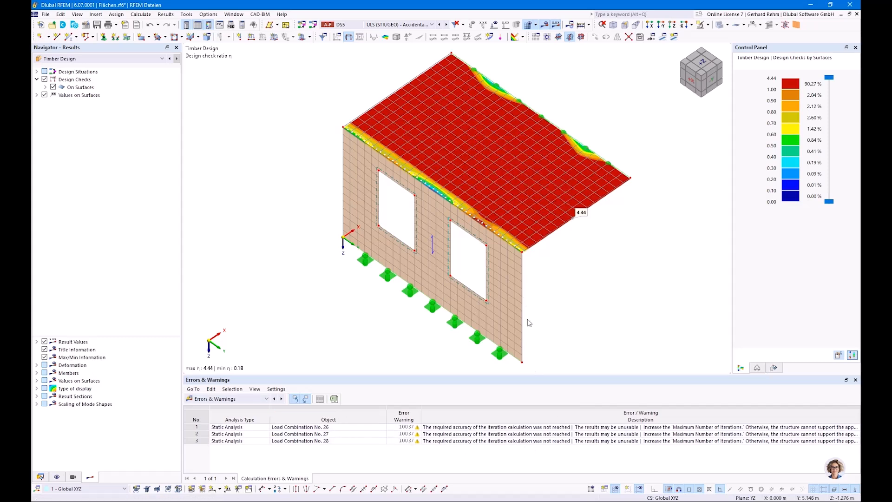
{"action": "left_click", "coordinate": [170, 59]}
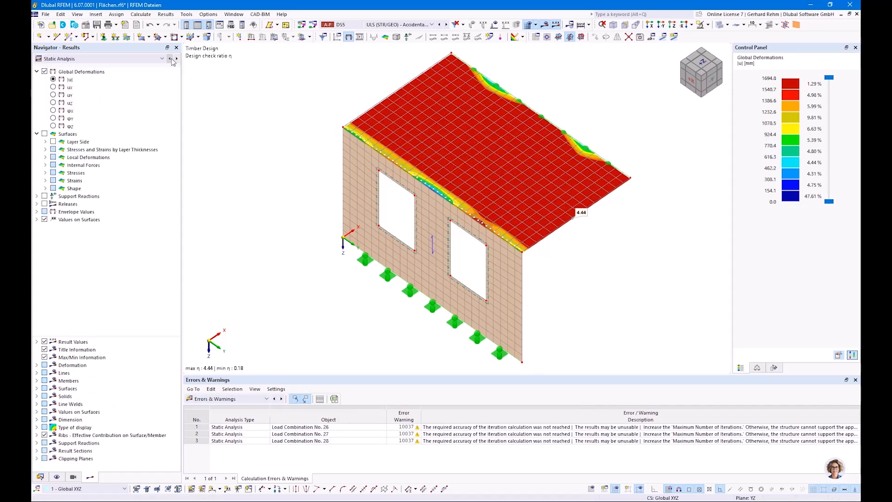
{"action": "left_click", "coordinate": [373, 26]}
{"action": "left_click", "coordinate": [373, 28]}
{"action": "scroll", "coordinate": [576, 228], "scroll_direction": "up", "scroll_amount": 2}
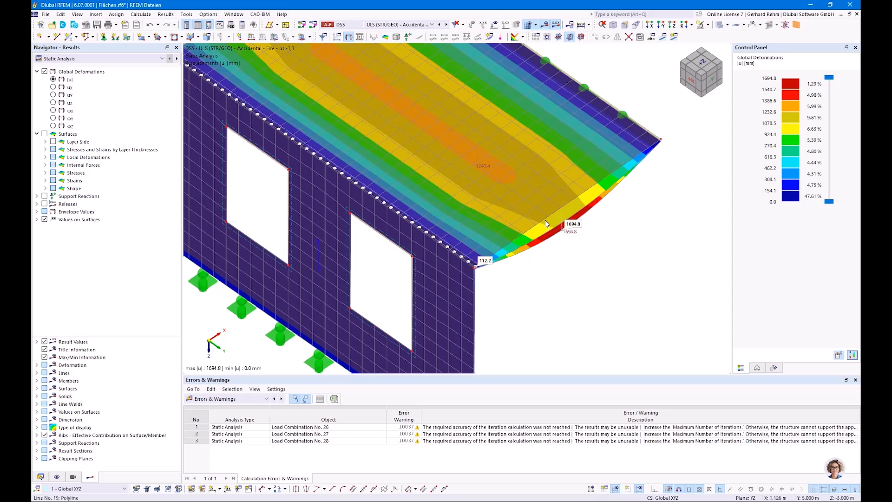
{"action": "scroll", "coordinate": [544, 218], "scroll_direction": "down", "scroll_amount": 2}
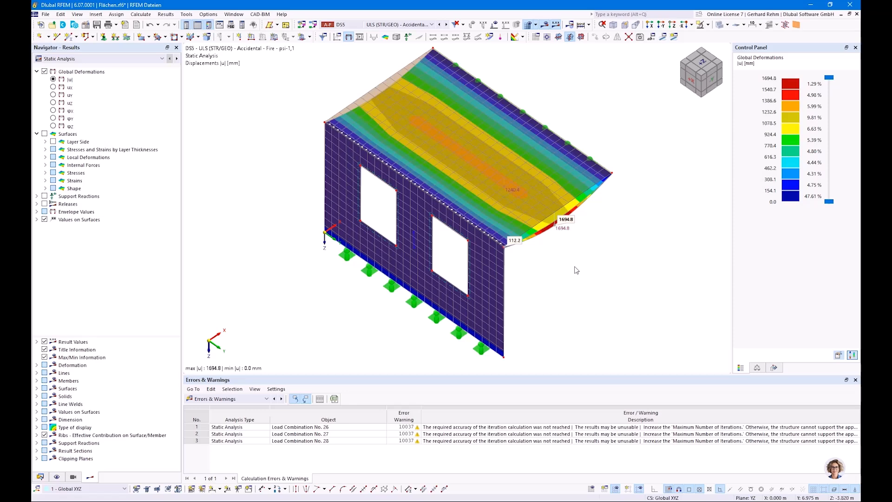
Open the timber design check details for the governing fire bending check and expand the charring depth sections
{"action": "left_click", "coordinate": [206, 398]}
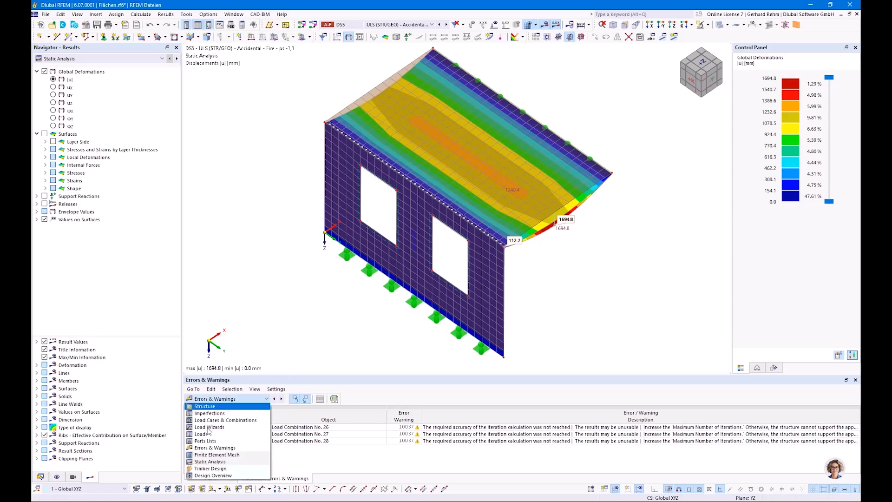
{"action": "left_click", "coordinate": [206, 471]}
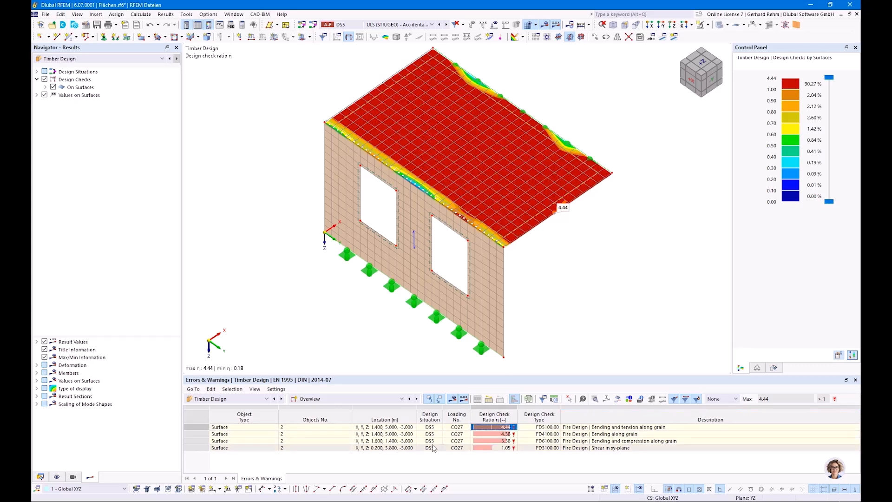
{"action": "left_click", "coordinate": [580, 427]}
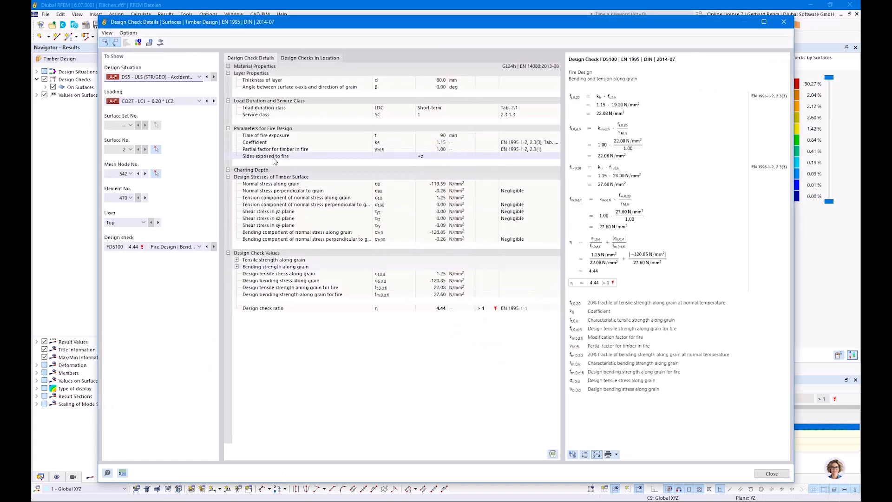
{"action": "left_click", "coordinate": [228, 170]}
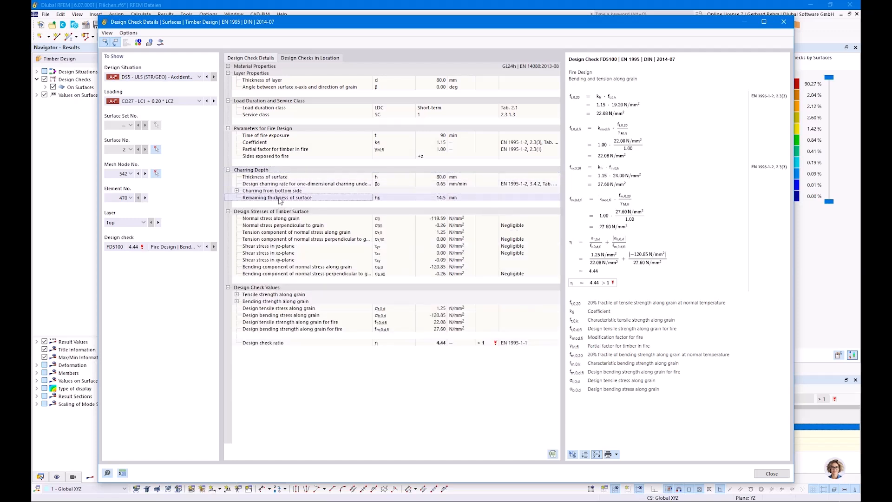
{"action": "left_click", "coordinate": [428, 199]}
{"action": "left_click", "coordinate": [237, 191]}
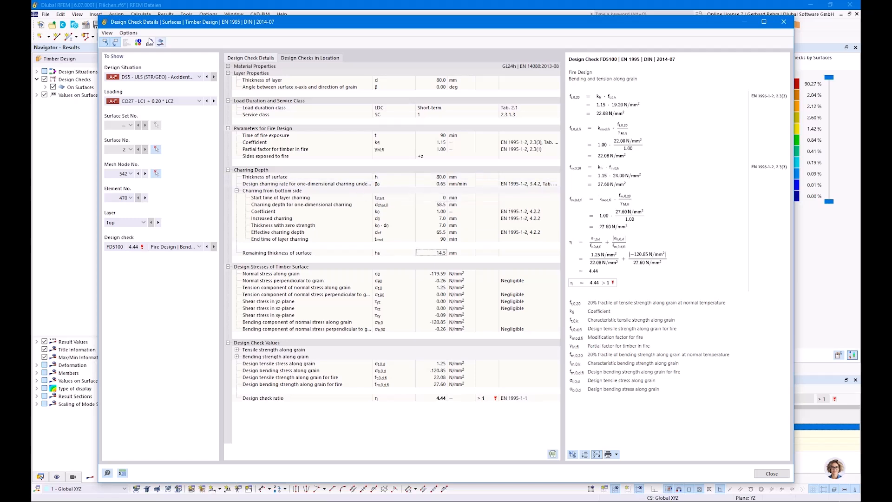
{"action": "key", "text": "ctrl"}
{"action": "key", "text": "ctrl"}
{"action": "key", "text": "ctrl"}
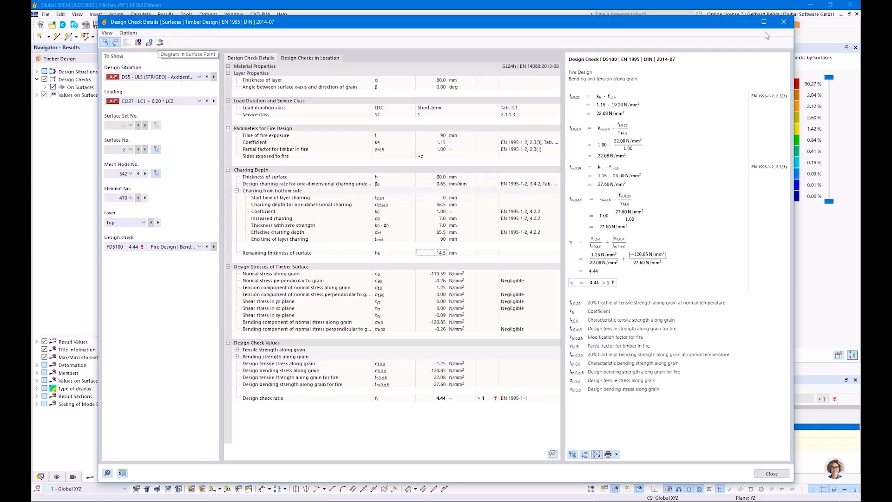
{"action": "left_click", "coordinate": [783, 21]}
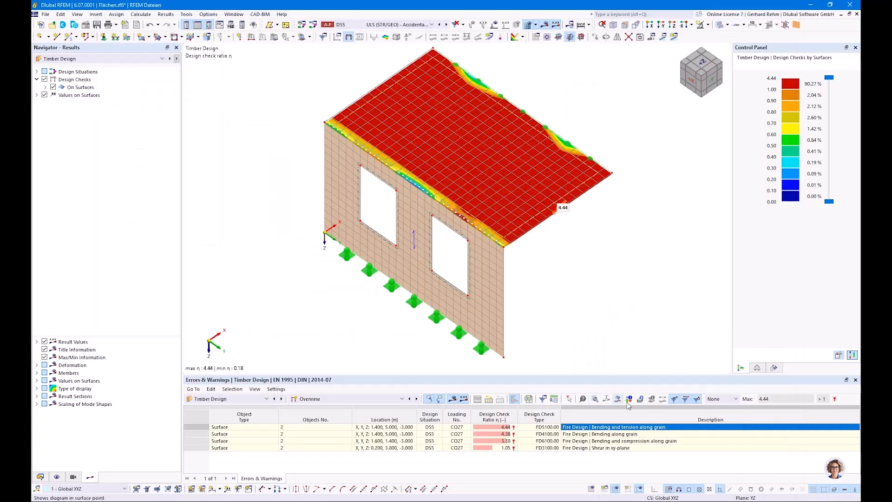
Show the result diagram in the surface point and switch it to normal stress along grain before closing
{"action": "key", "text": "ctrl"}
{"action": "key", "text": "ctrl"}
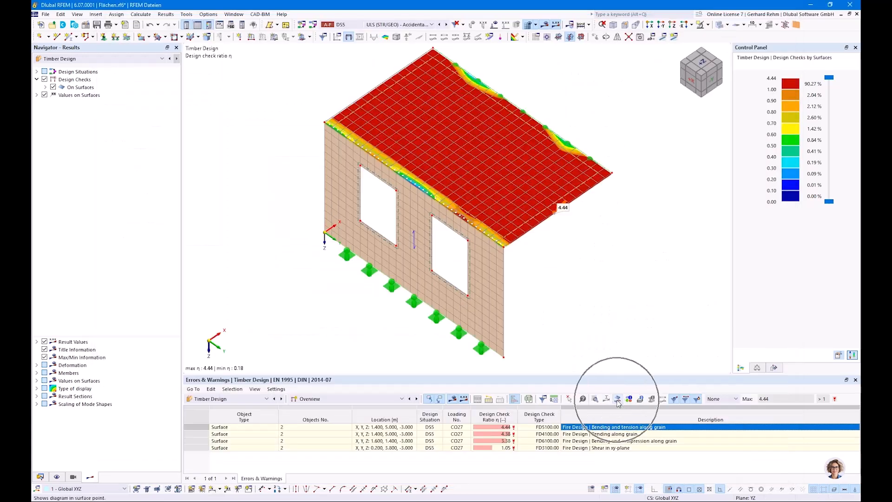
{"action": "left_click", "coordinate": [617, 400]}
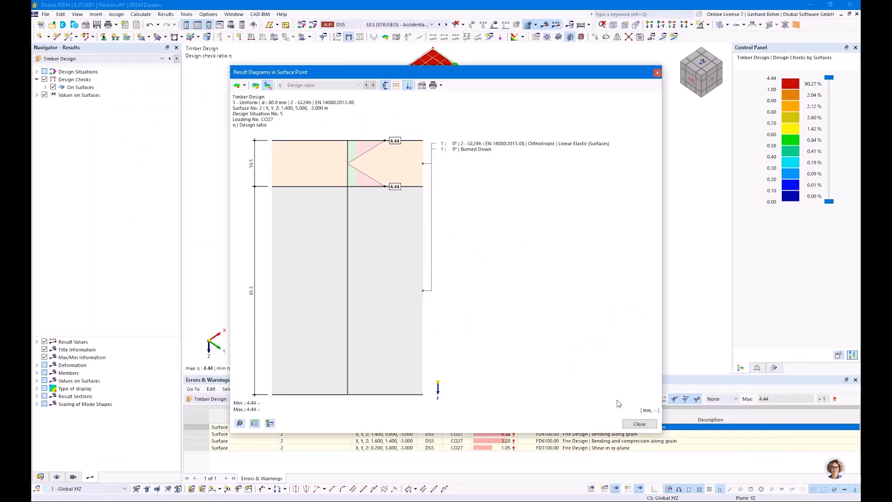
{"action": "left_click", "coordinate": [244, 86]}
{"action": "left_click", "coordinate": [255, 106]}
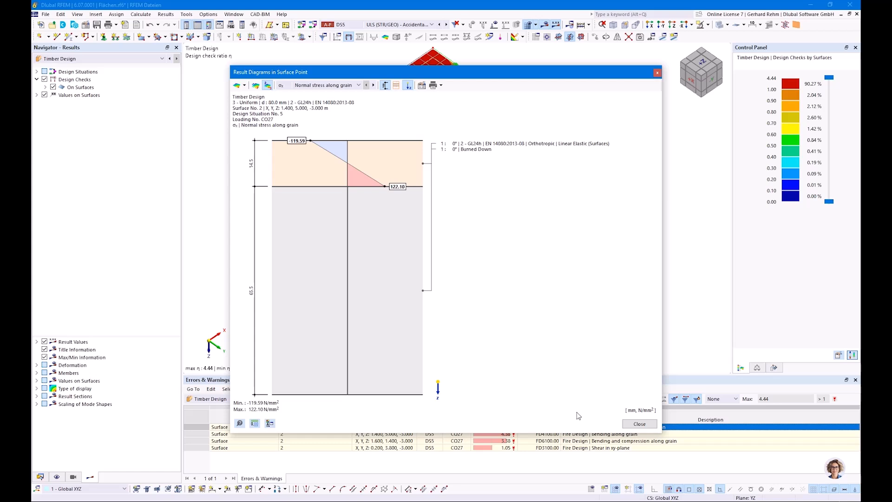
{"action": "left_click", "coordinate": [639, 424]}
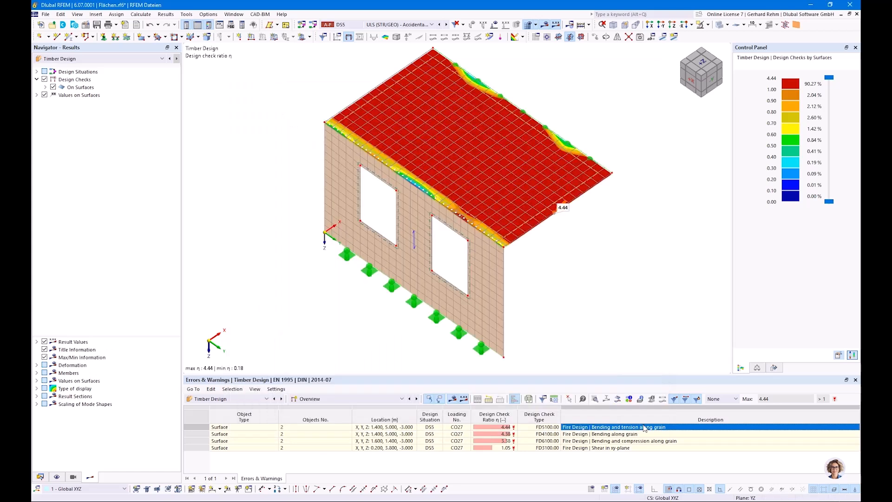
Switch to the PowerPoint presentation and advance to the slide on initially protected components
{"action": "left_click", "coordinate": [40, 476]}
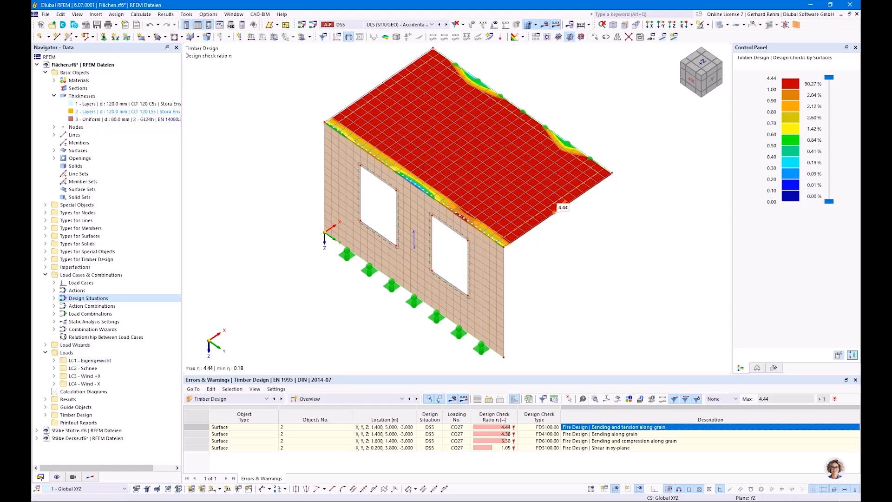
{"action": "mouse_move", "coordinate": [149, 501]}
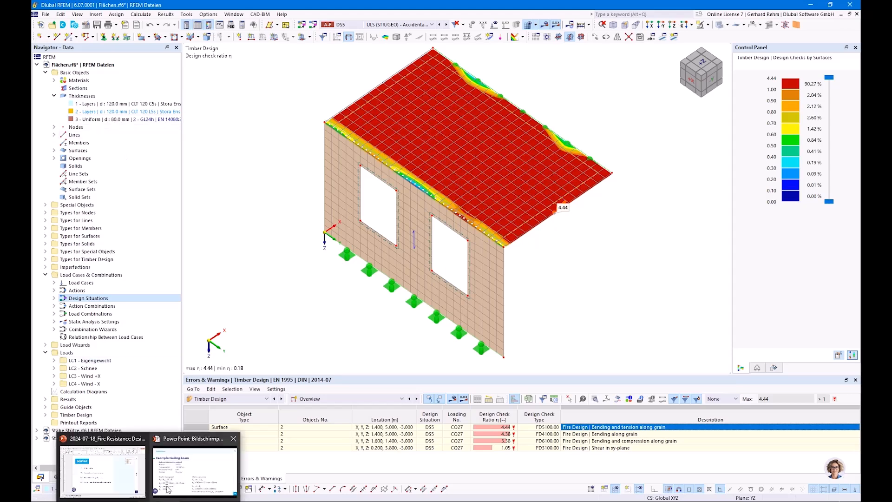
{"action": "left_click", "coordinate": [195, 470]}
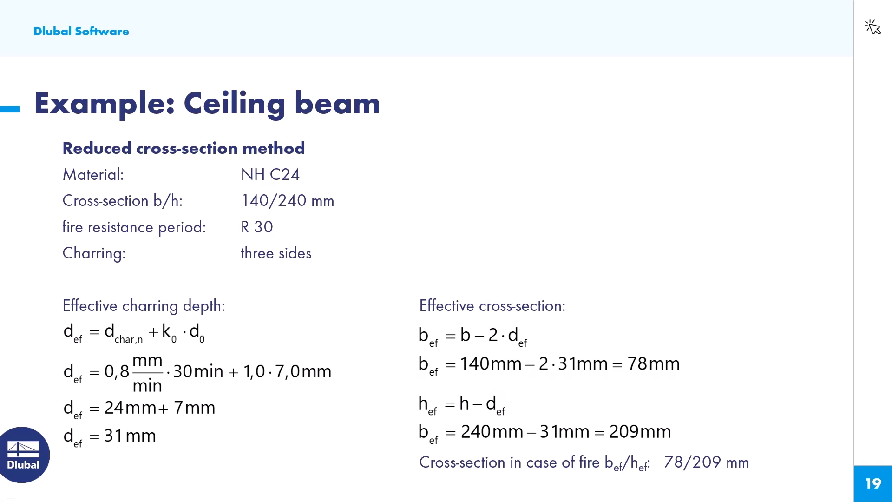
{"action": "key", "text": "Right"}
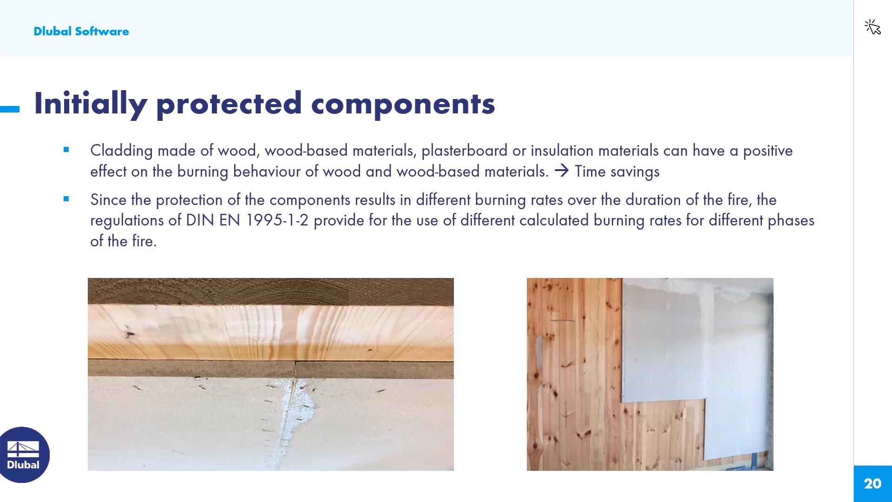
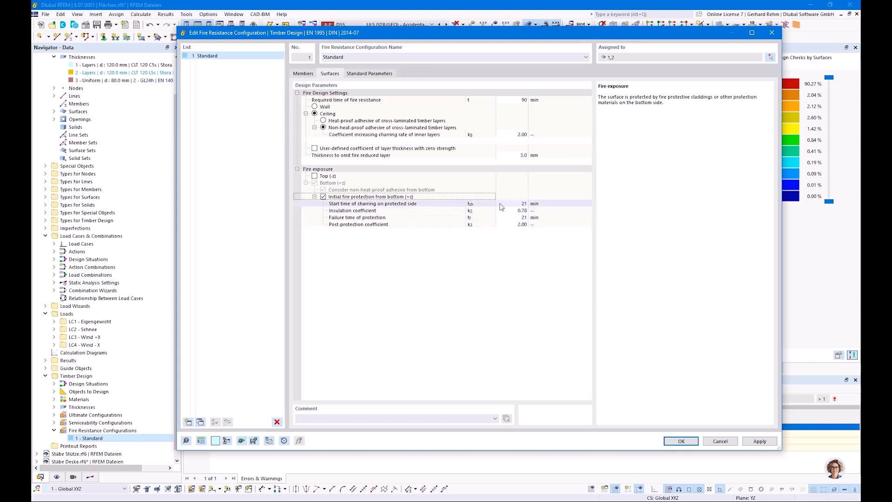
Inspect the bottom-side initial fire protection parameters and confirm the fire resistance configuration, accepting deletion of existing results
{"action": "left_click", "coordinate": [516, 203]}
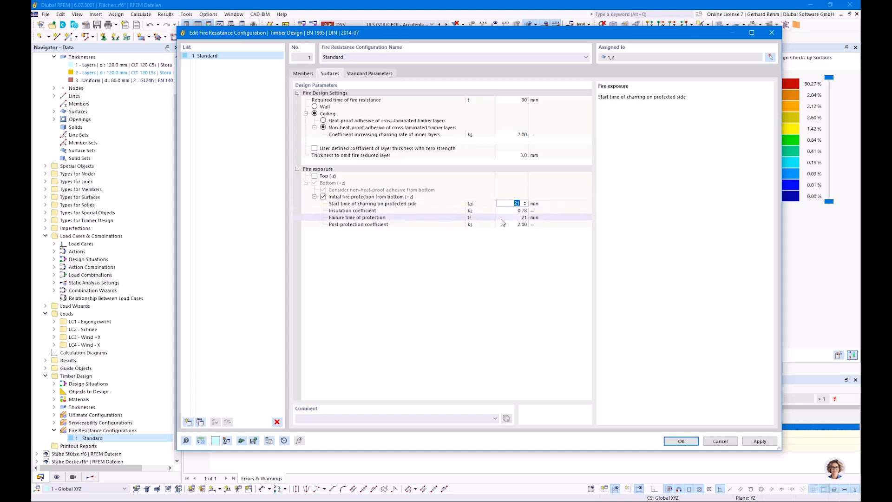
{"action": "left_click", "coordinate": [511, 210]}
{"action": "left_click", "coordinate": [517, 216]}
{"action": "left_click", "coordinate": [450, 224]}
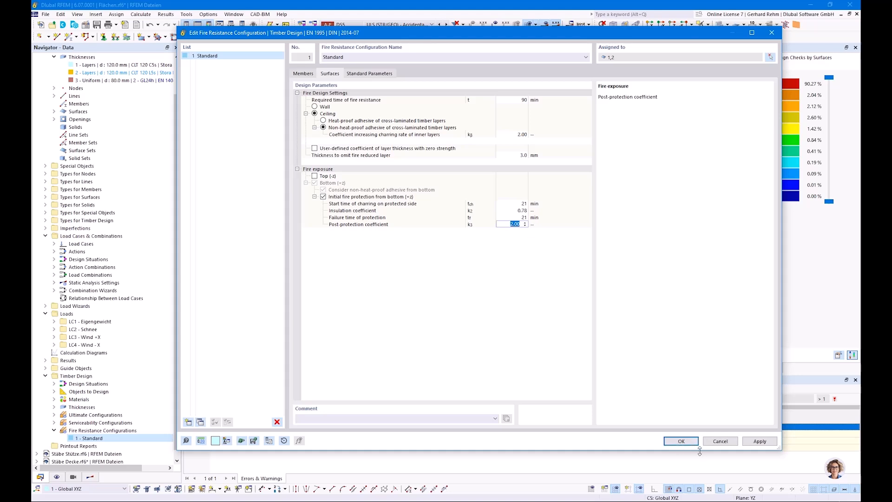
{"action": "left_click", "coordinate": [680, 441]}
{"action": "left_click", "coordinate": [481, 326]}
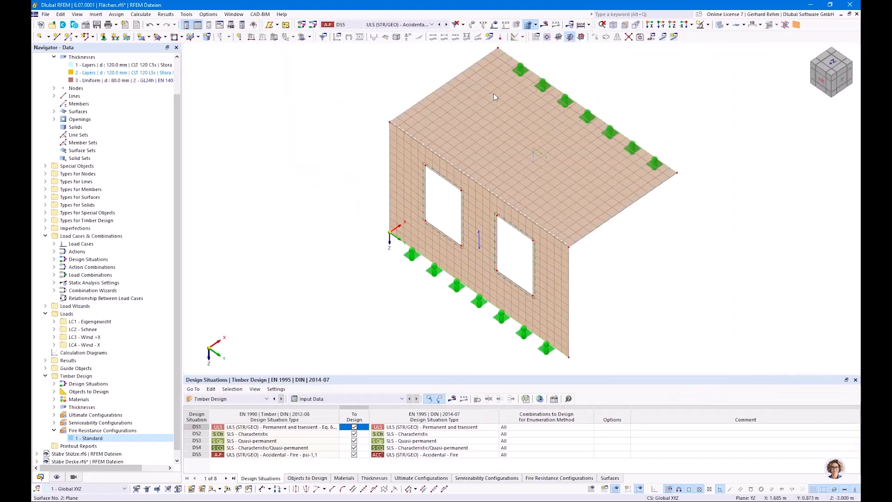
Run the timber design calculation to display design check ratios on the surfaces
{"action": "left_click", "coordinate": [398, 24]}
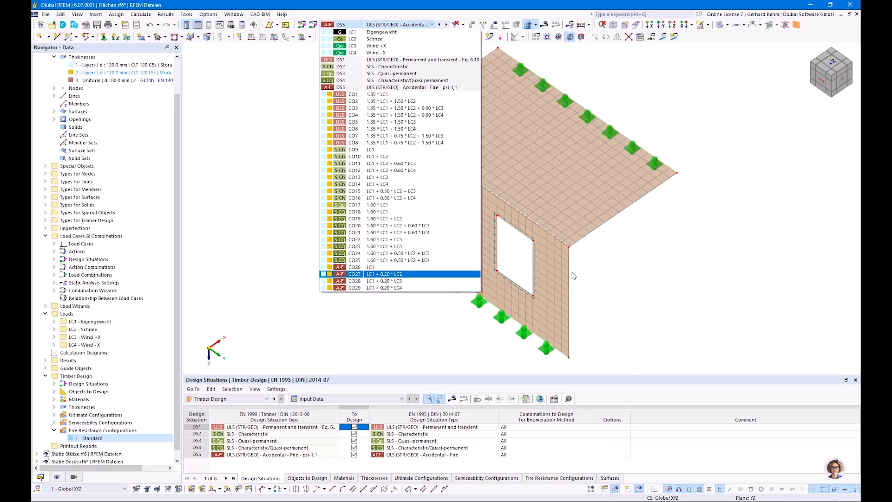
{"action": "left_click", "coordinate": [617, 296]}
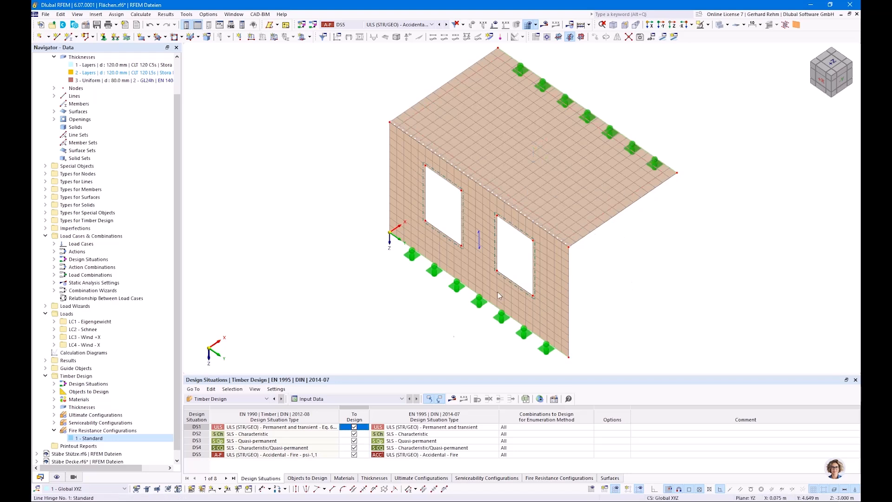
{"action": "left_click", "coordinate": [452, 399]}
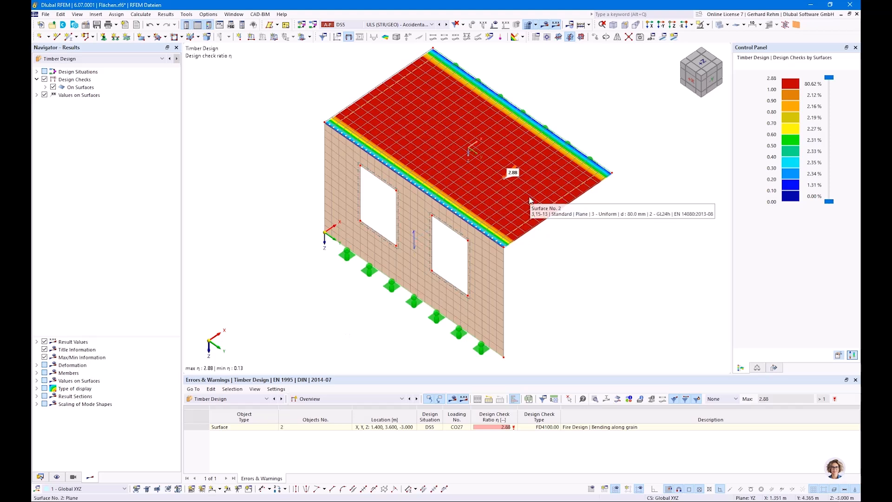
Open the result diagram in the surface point for the governing fire bending check and close it
{"action": "left_click", "coordinate": [617, 398]}
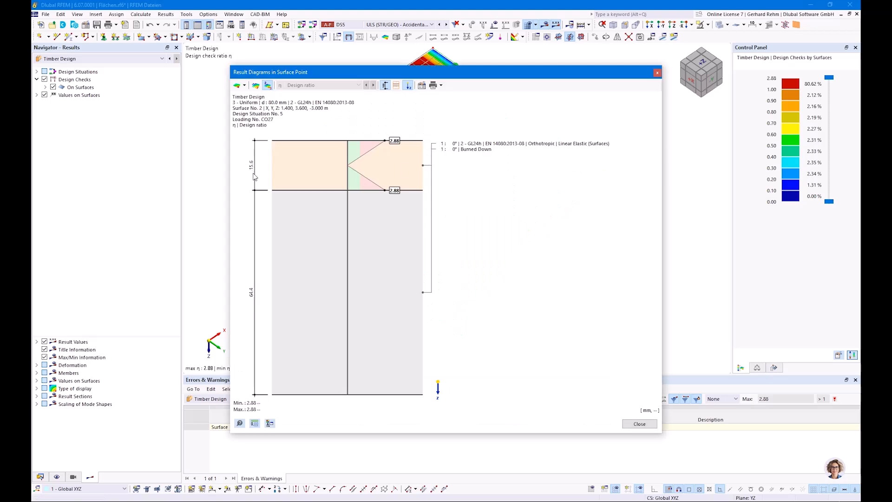
{"action": "left_click", "coordinate": [656, 74]}
Open the Standard fire resistance configuration's surface parameters and set the failure time of protection to 31.5 min
{"action": "left_click", "coordinate": [40, 477]}
{"action": "left_click", "coordinate": [90, 439]}
{"action": "double_click", "coordinate": [89, 439]}
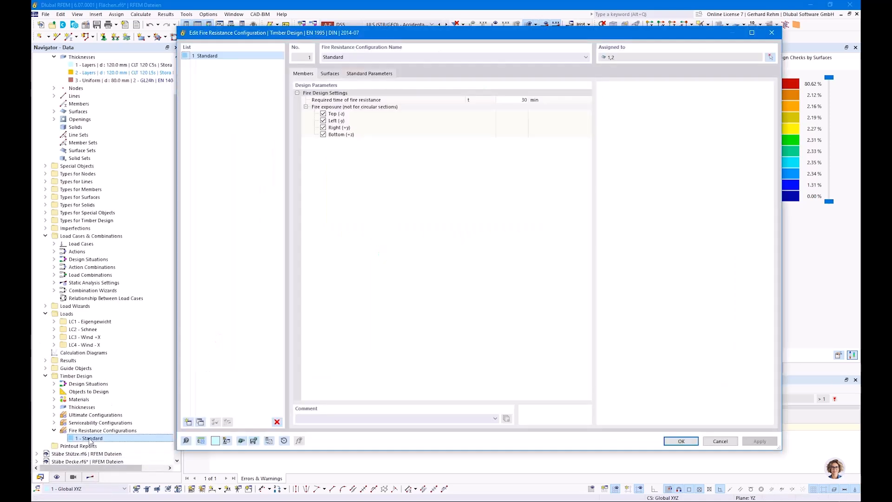
{"action": "left_click", "coordinate": [328, 74]}
{"action": "double_click", "coordinate": [518, 217]}
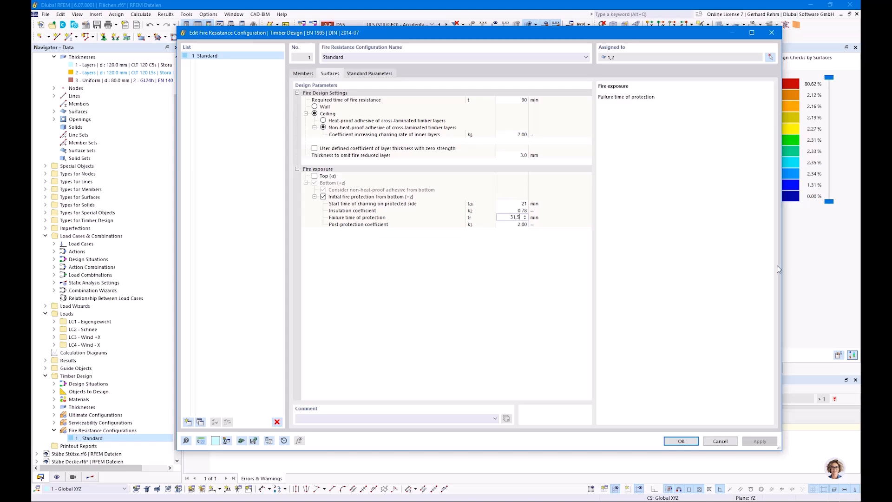
Switch to the PowerPoint presentation and review the slides on charring rates for initially protected components
{"action": "left_click", "coordinate": [150, 500]}
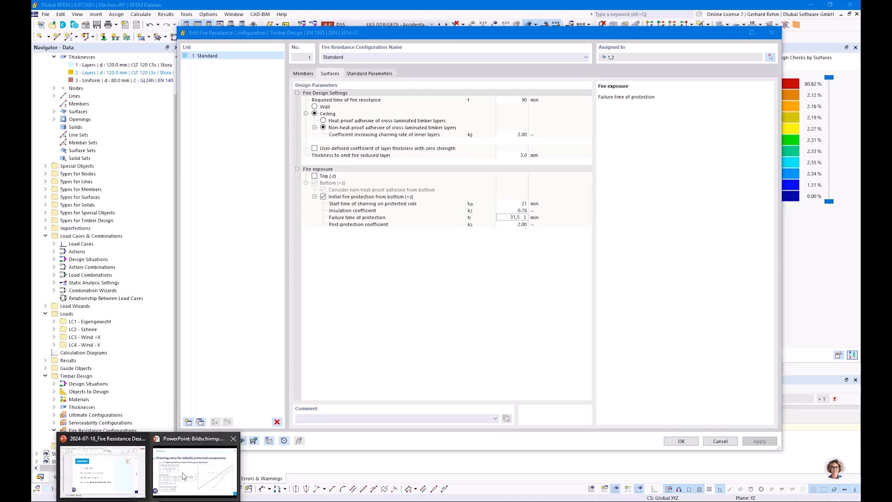
{"action": "left_click", "coordinate": [206, 471]}
{"action": "scroll", "coordinate": [281, 382], "scroll_direction": "up", "scroll_amount": 1}
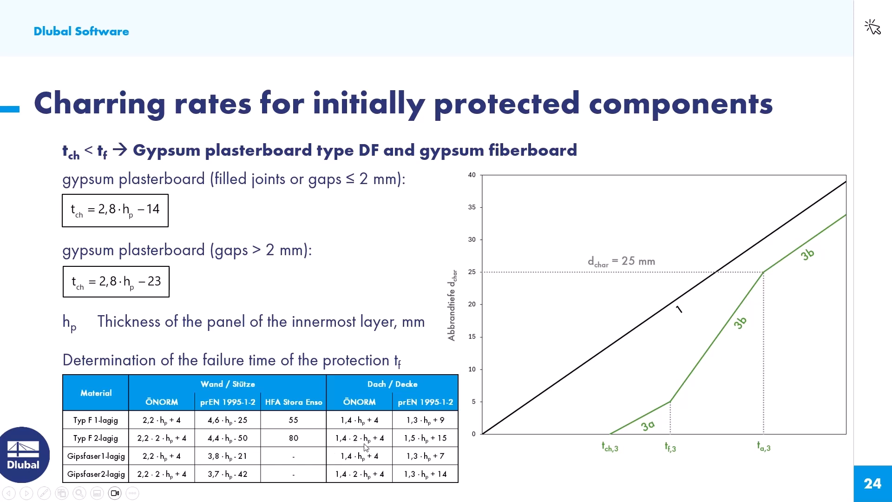
{"action": "scroll", "coordinate": [344, 444], "scroll_direction": "down", "scroll_amount": 1}
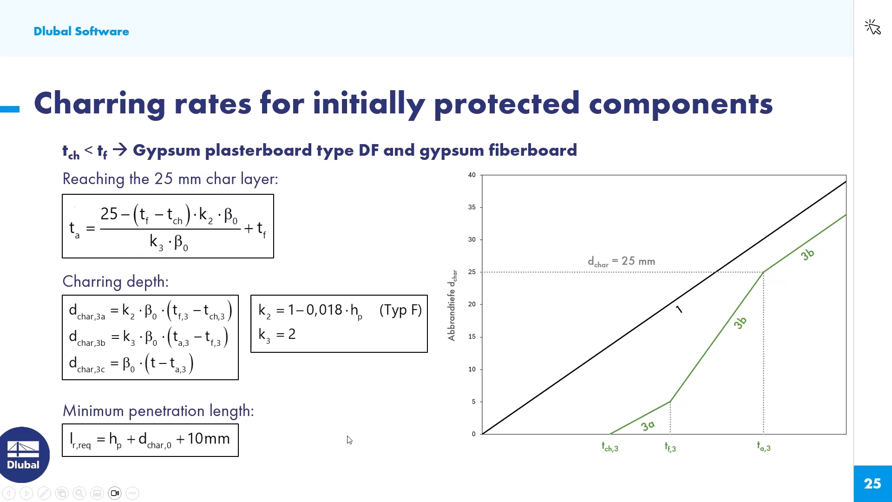
{"action": "scroll", "coordinate": [349, 439], "scroll_direction": "up", "scroll_amount": 1}
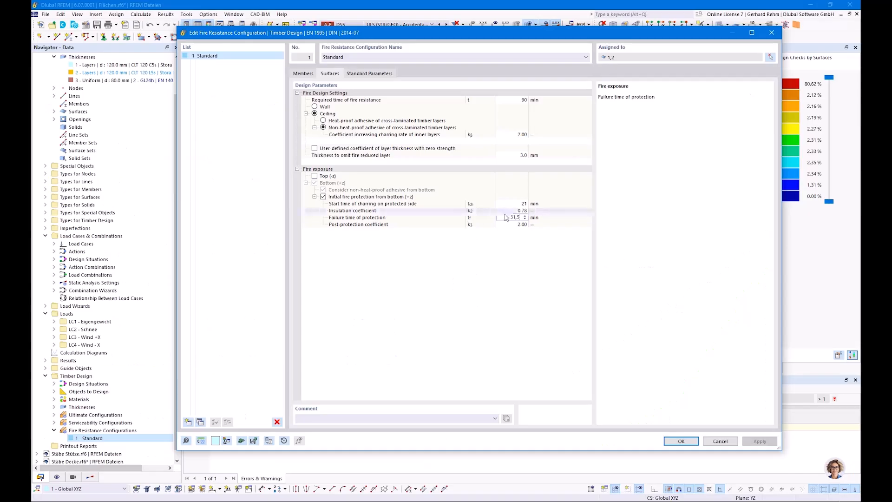
Enter the failure time of protection as 31.5 min and save the configuration, accepting deletion of results
{"action": "left_click", "coordinate": [513, 217]}
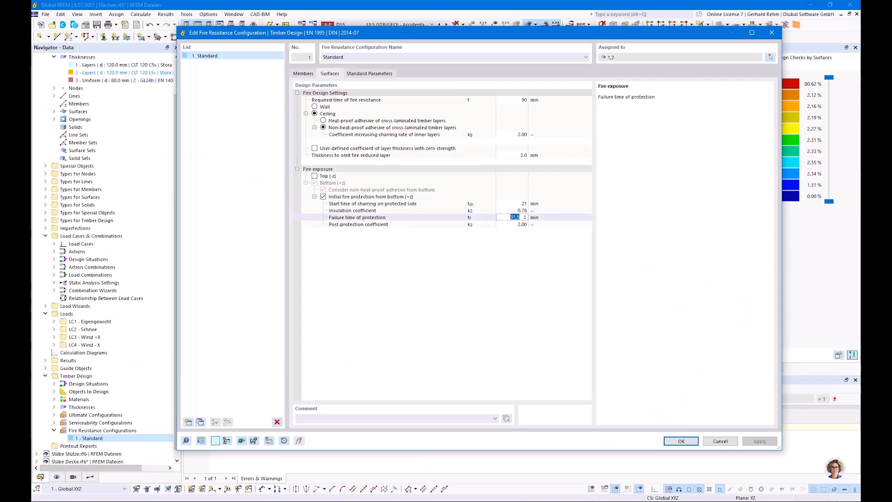
{"action": "type", "text": "3"}
{"action": "key", "text": "Return"}
{"action": "left_click", "coordinate": [681, 440]}
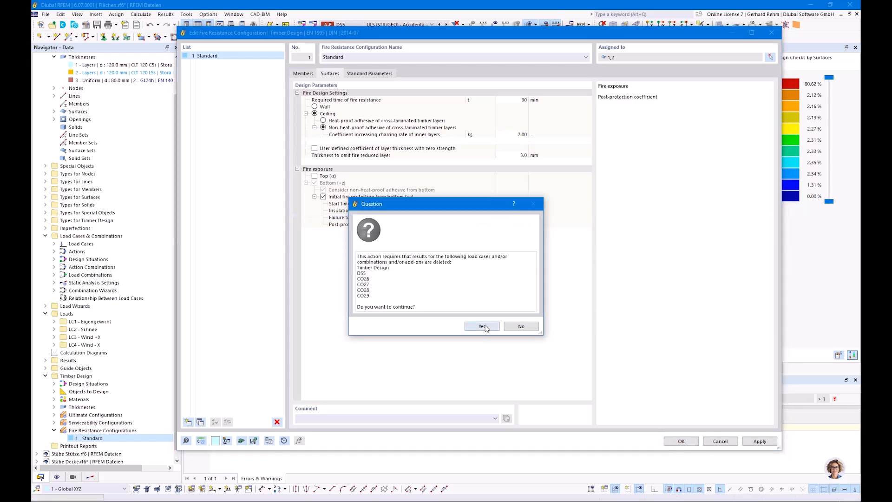
{"action": "left_click", "coordinate": [482, 326]}
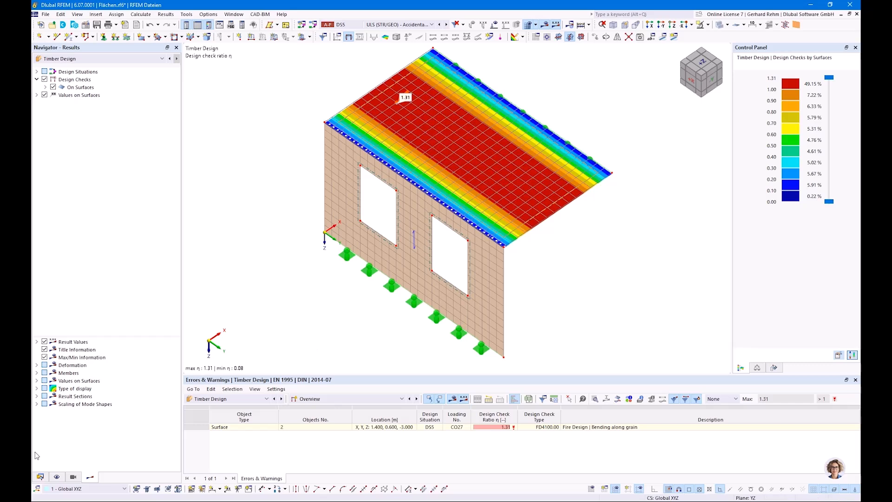
Return to the data navigator and select the 80 mm uniform GL24h thickness entry
{"action": "left_click", "coordinate": [40, 476]}
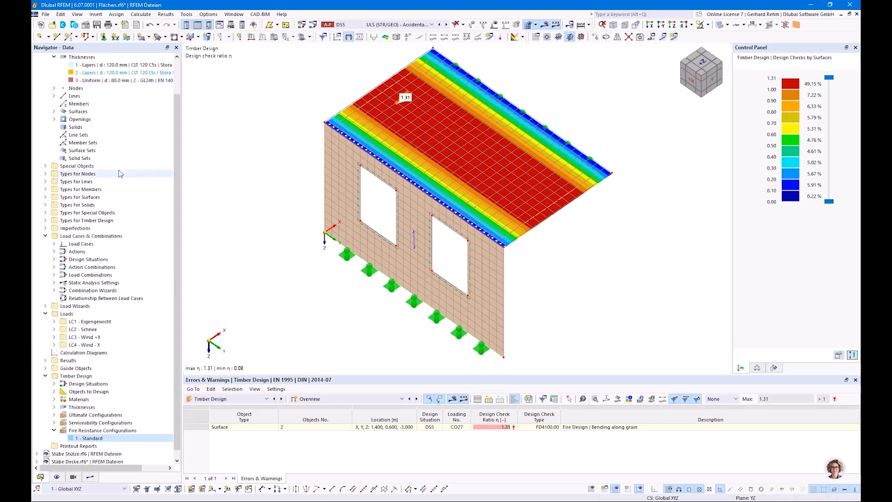
{"action": "left_click", "coordinate": [112, 81]}
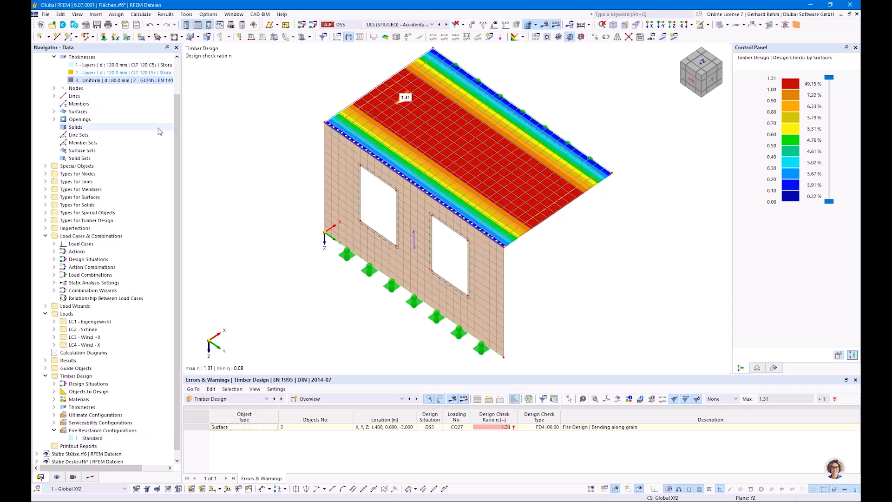
{"action": "left_click", "coordinate": [115, 80]}
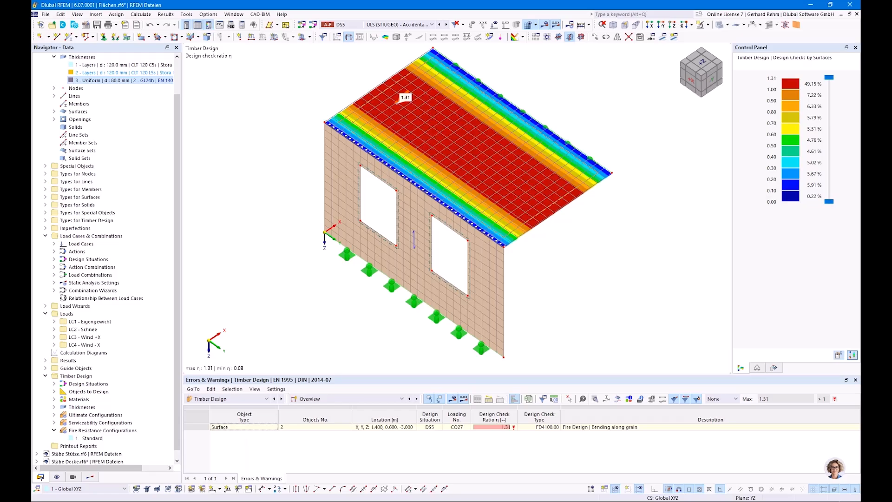
Switch to the PowerPoint presentation and advance to the slide on charring rates of cross-laminated timber
{"action": "left_click", "coordinate": [176, 483]}
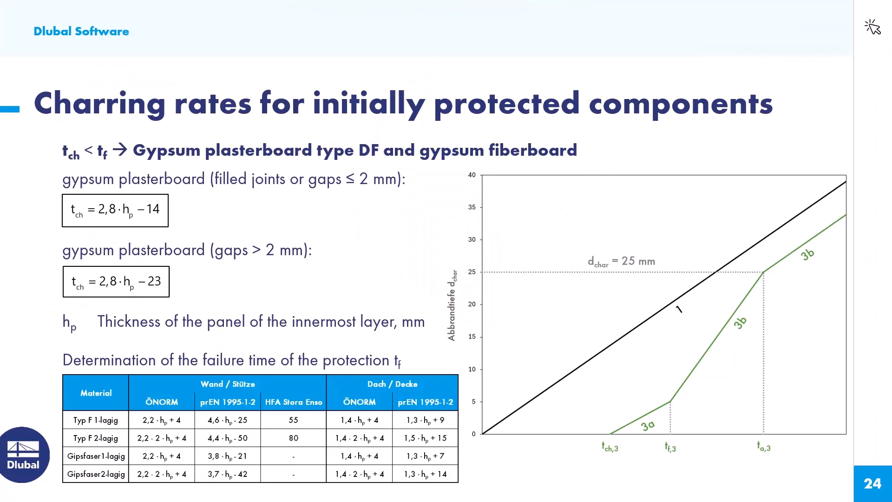
{"action": "left_click", "coordinate": [315, 288]}
{"action": "left_click", "coordinate": [315, 288]}
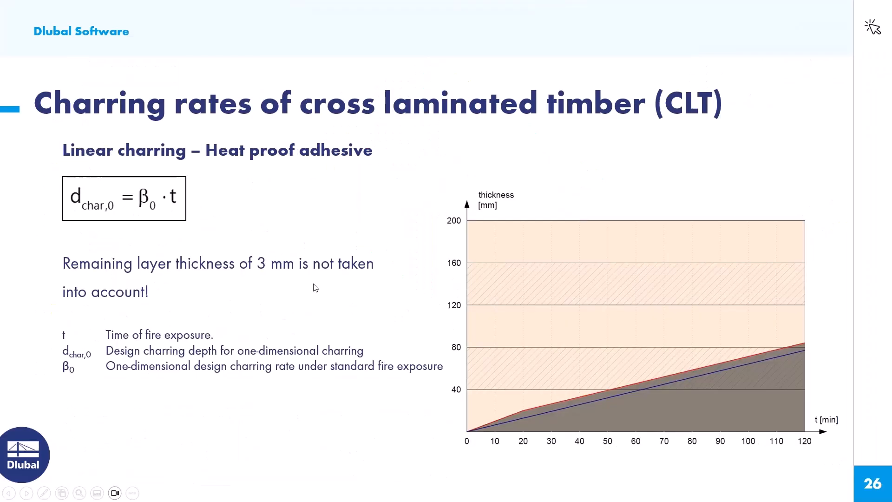
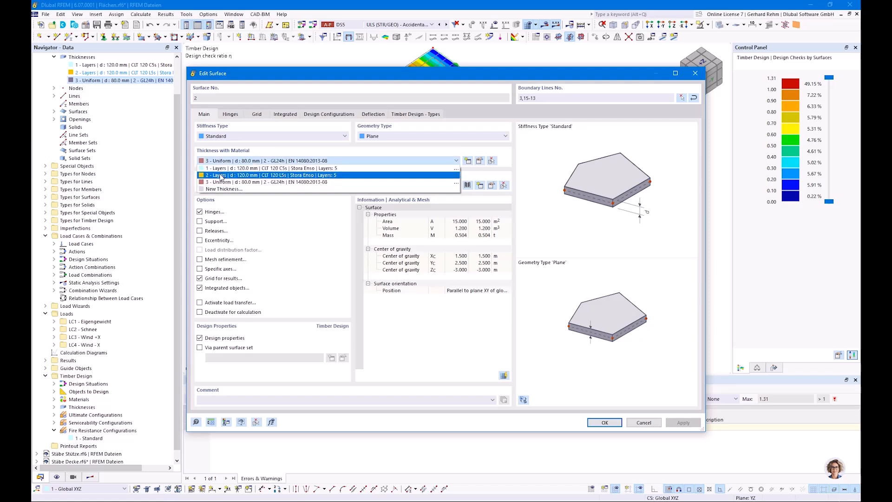
Assign the 5-layer CLT 120 L5s Stora Enso thickness to surface 2, reviewing its layers, and confirm, accepting deletion of results
{"action": "left_click", "coordinate": [222, 175]}
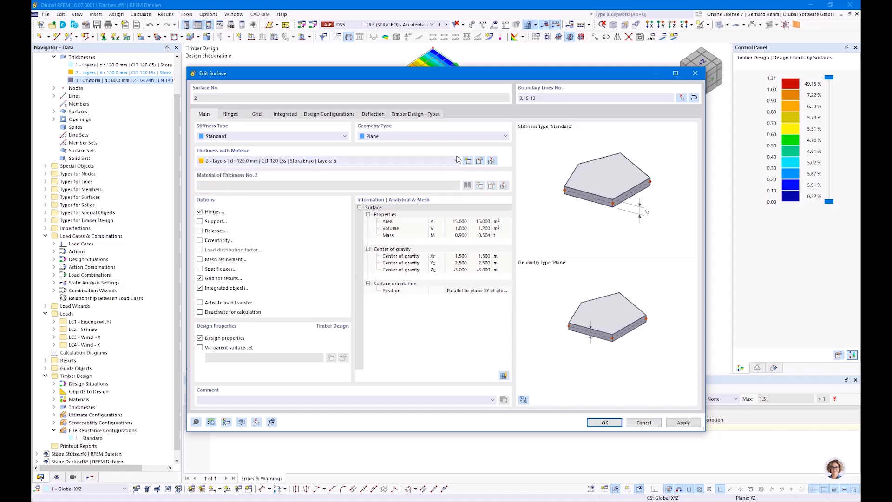
{"action": "left_click", "coordinate": [479, 161]}
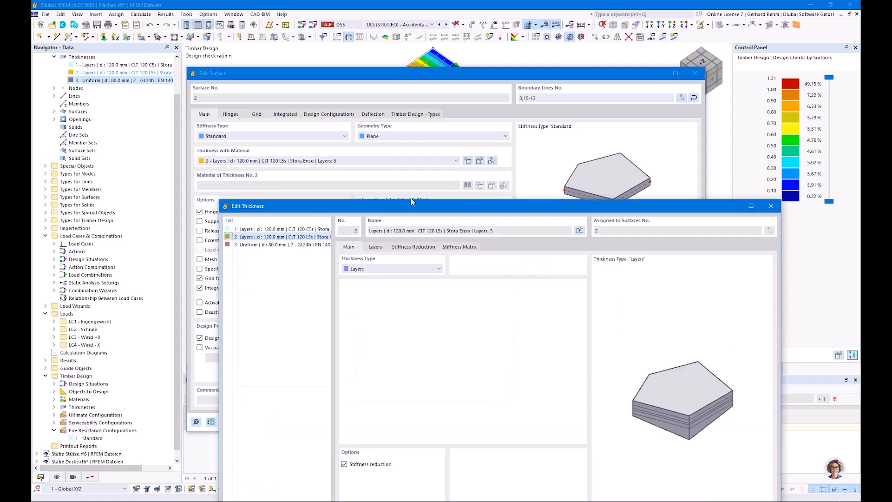
{"action": "left_click", "coordinate": [375, 248]}
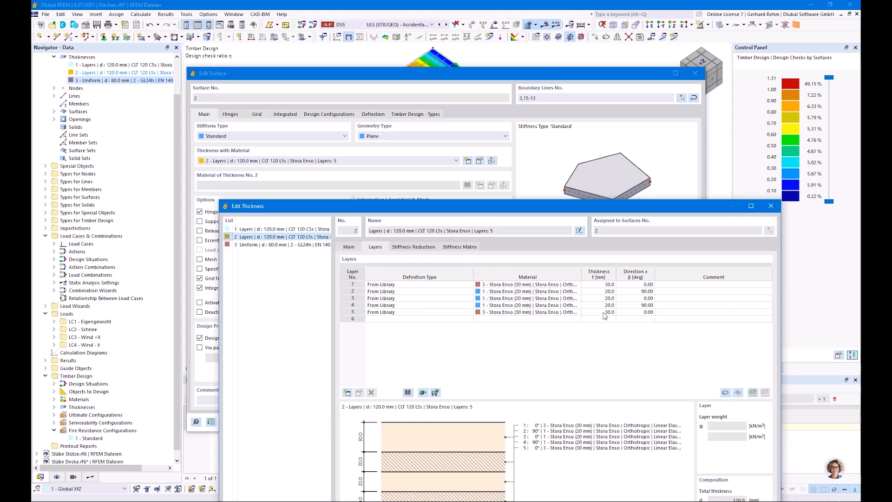
{"action": "left_click_drag", "start_coordinate": [516, 212], "coordinate": [463, 90]}
{"action": "left_click", "coordinate": [628, 448]}
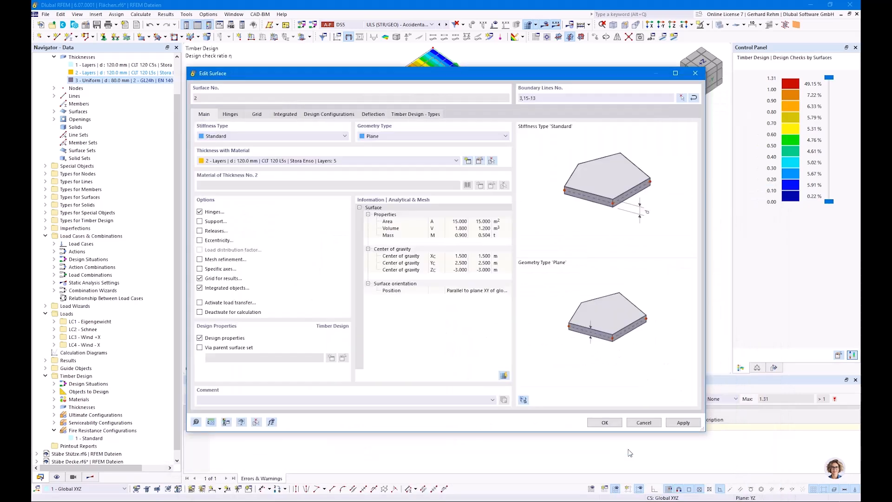
{"action": "left_click", "coordinate": [602, 424]}
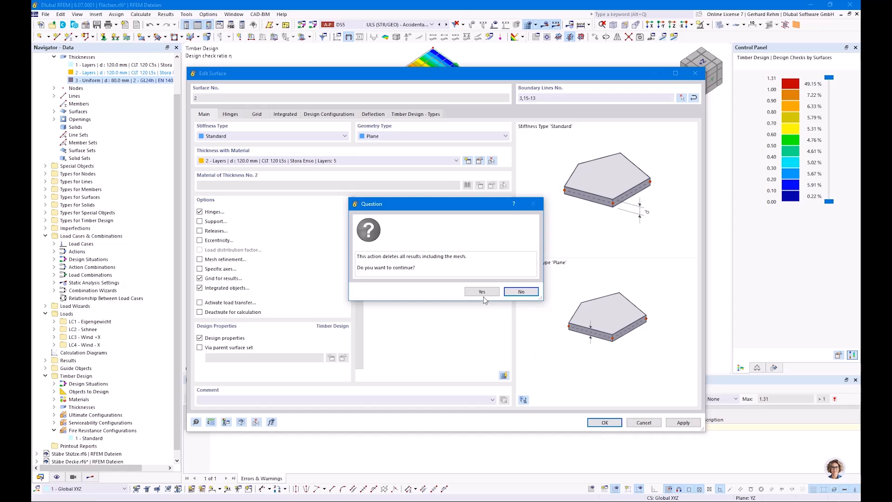
{"action": "left_click", "coordinate": [485, 293]}
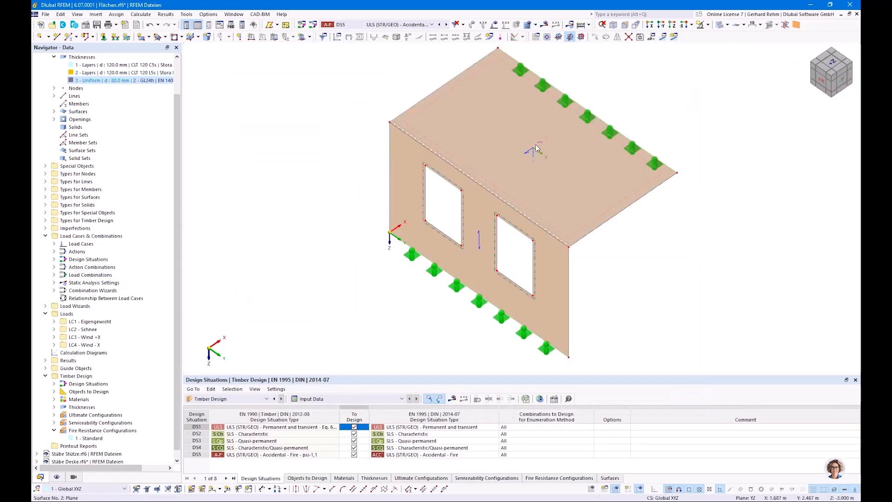
Show the surface layer directions per layer with their indices in the model view
{"action": "left_click", "coordinate": [56, 477]}
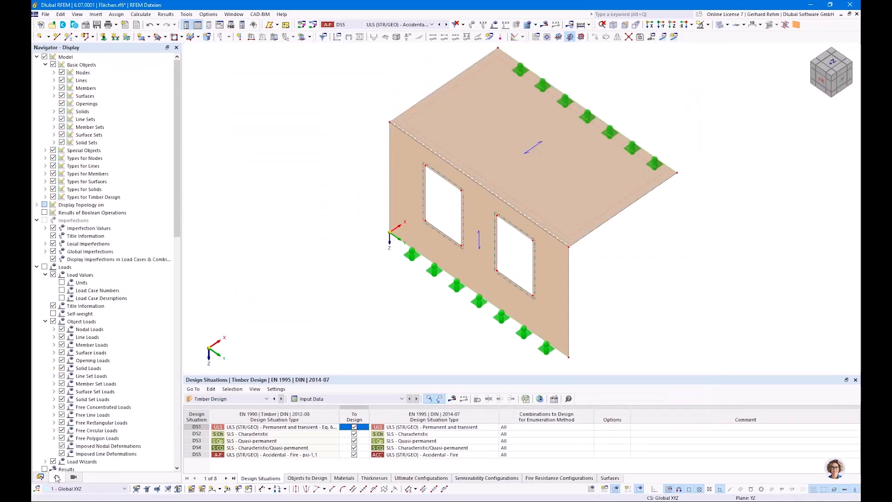
{"action": "left_click", "coordinate": [54, 95]}
{"action": "left_click", "coordinate": [62, 135]}
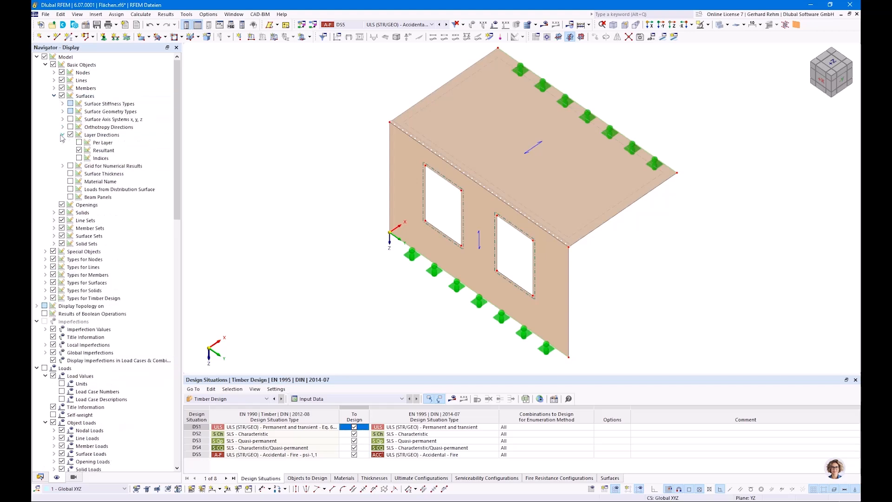
{"action": "left_click", "coordinate": [79, 150]}
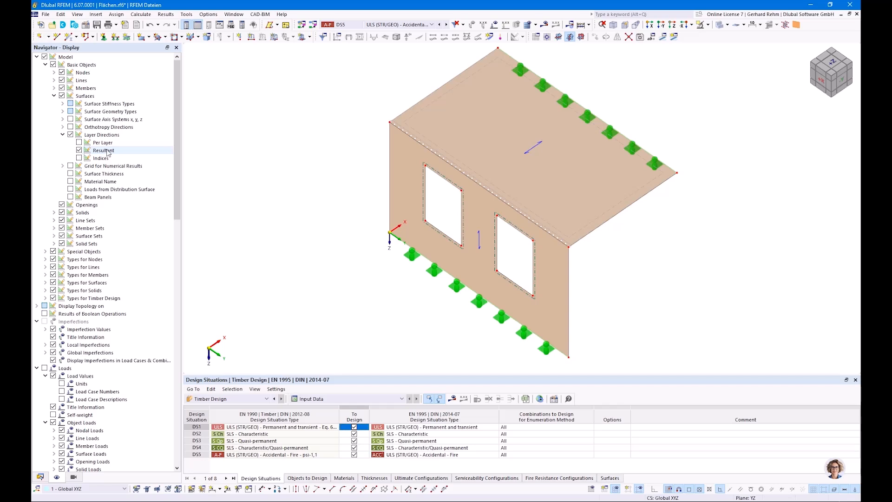
{"action": "left_click", "coordinate": [79, 150]}
{"action": "left_click", "coordinate": [79, 143]}
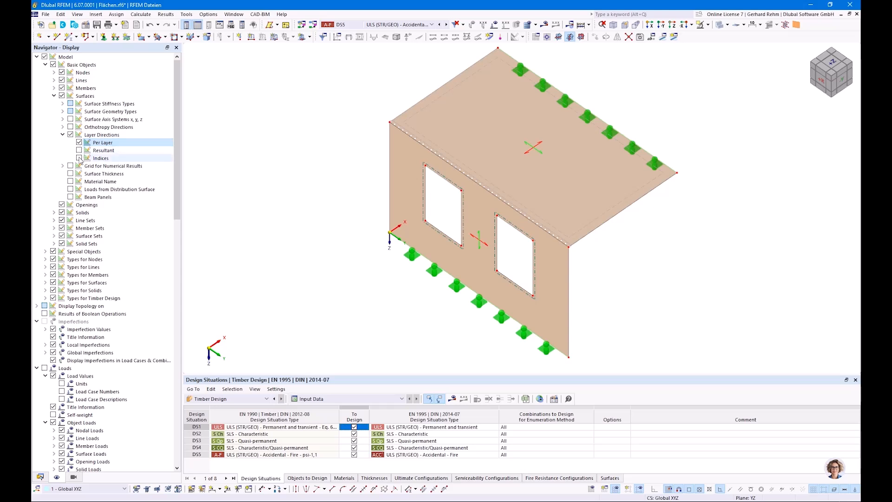
{"action": "left_click", "coordinate": [79, 158]}
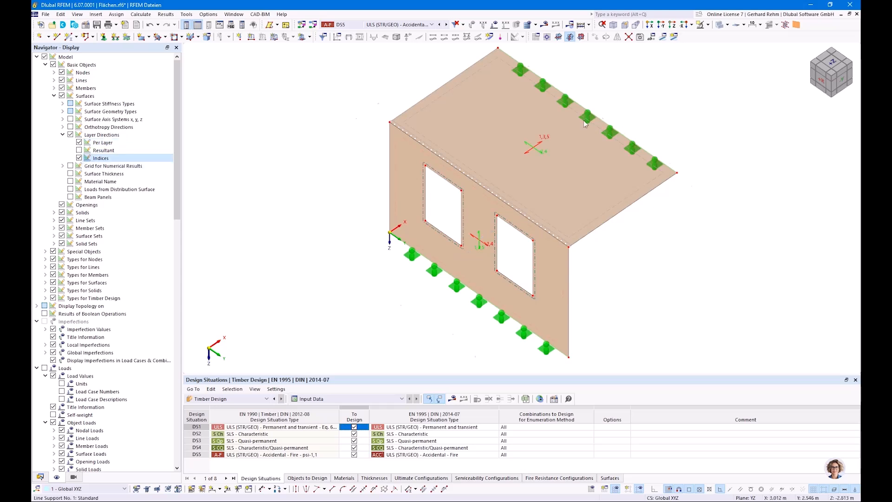
{"action": "scroll", "coordinate": [519, 159], "scroll_direction": "up", "scroll_amount": 5}
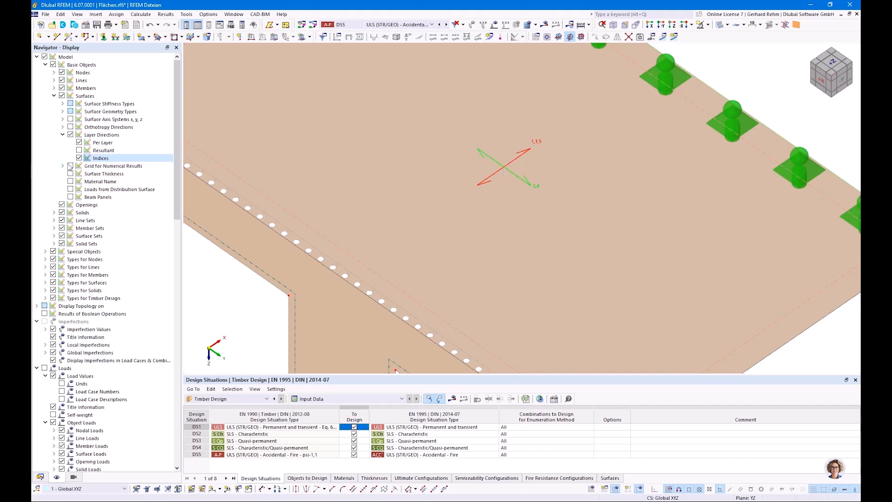
Switch the layer direction display back to the resultant direction only
{"action": "left_click", "coordinate": [79, 158]}
{"action": "left_click", "coordinate": [79, 150]}
{"action": "scroll", "coordinate": [323, 175], "scroll_direction": "down", "scroll_amount": 5}
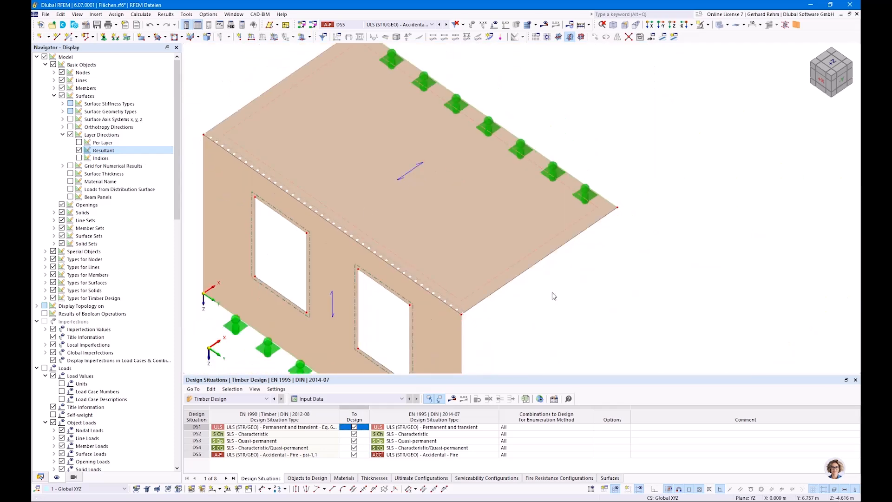
{"action": "scroll", "coordinate": [555, 297], "scroll_direction": "down", "scroll_amount": 3}
{"action": "middle_click_drag", "start_coordinate": [580, 351], "coordinate": [589, 300]}
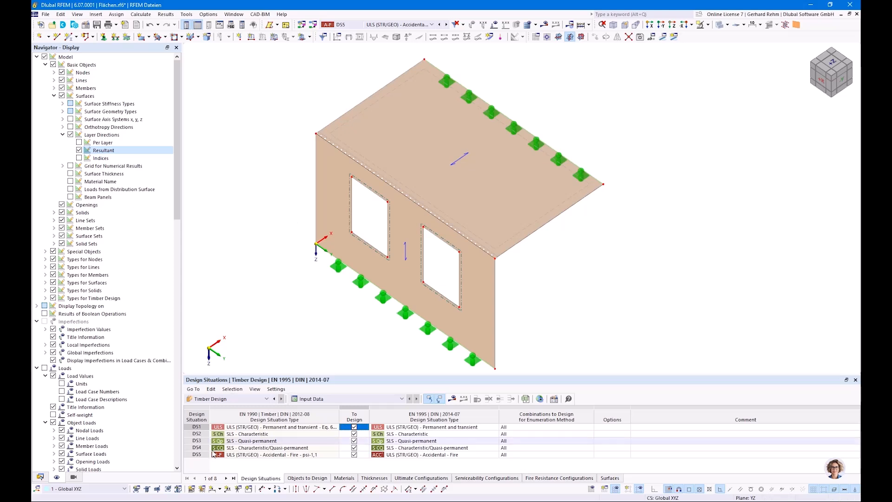
Open the Standard fire resistance configuration and review its standard parameters
{"action": "left_click", "coordinate": [40, 476]}
{"action": "double_click", "coordinate": [87, 431]}
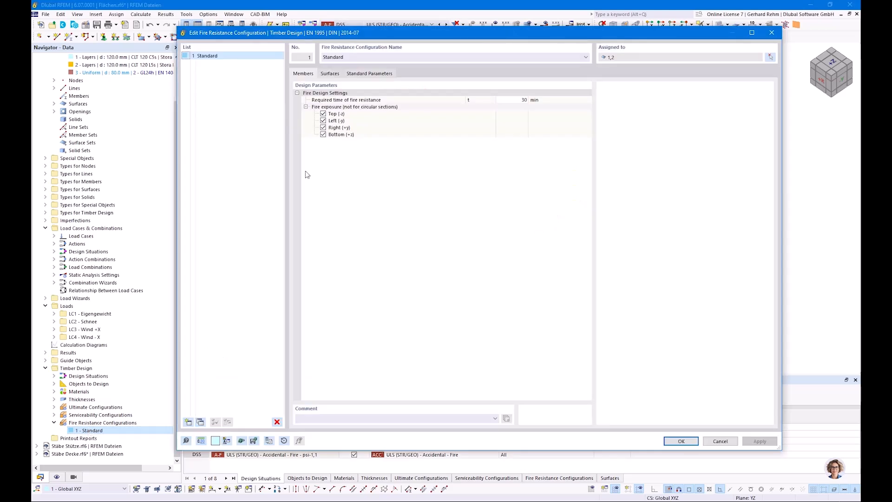
{"action": "left_click", "coordinate": [331, 73]}
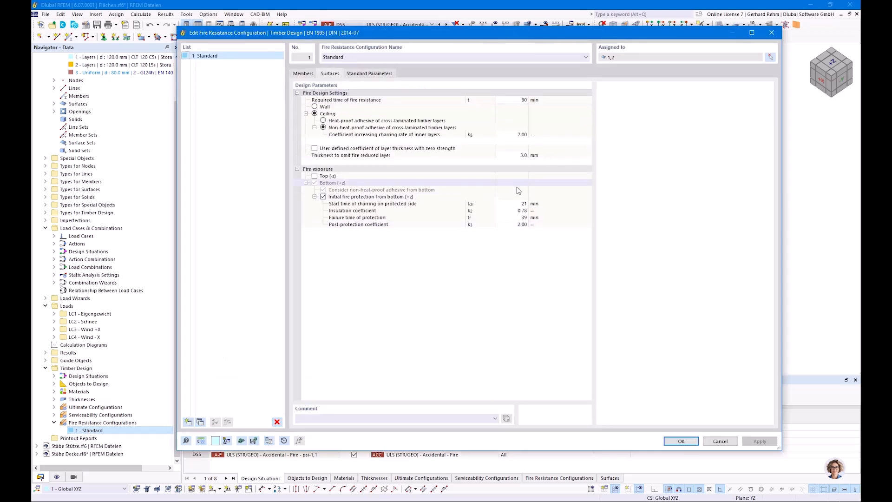
{"action": "left_click", "coordinate": [681, 440]}
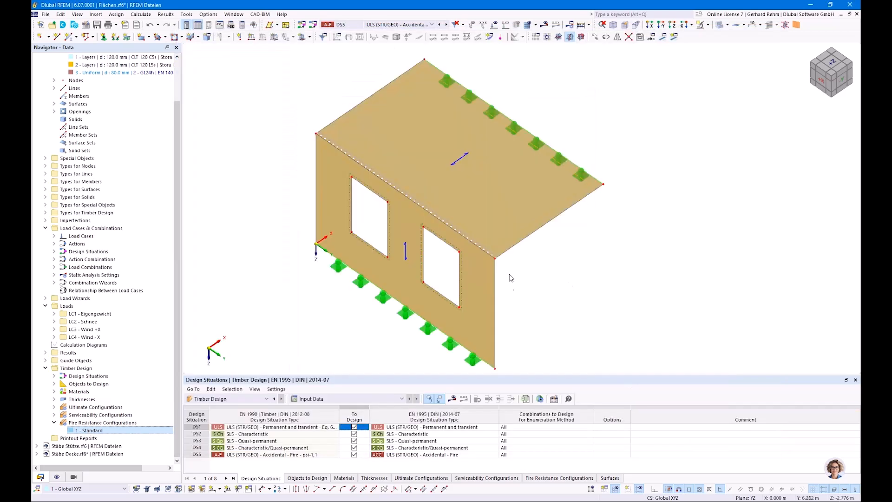
Calculate the timber design and filter the surface design ratios to show only values above 0.20
{"action": "left_click", "coordinate": [462, 402]}
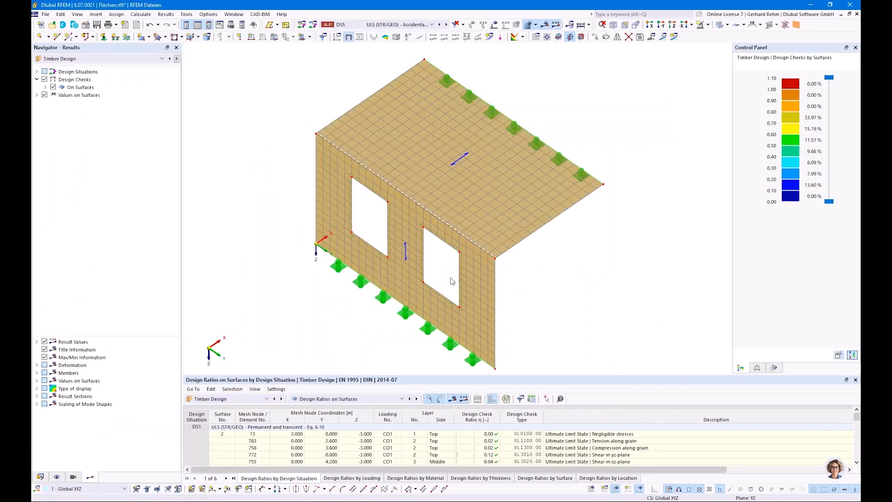
{"action": "left_click_drag", "start_coordinate": [433, 374], "coordinate": [437, 238]}
{"action": "left_click", "coordinate": [699, 265]}
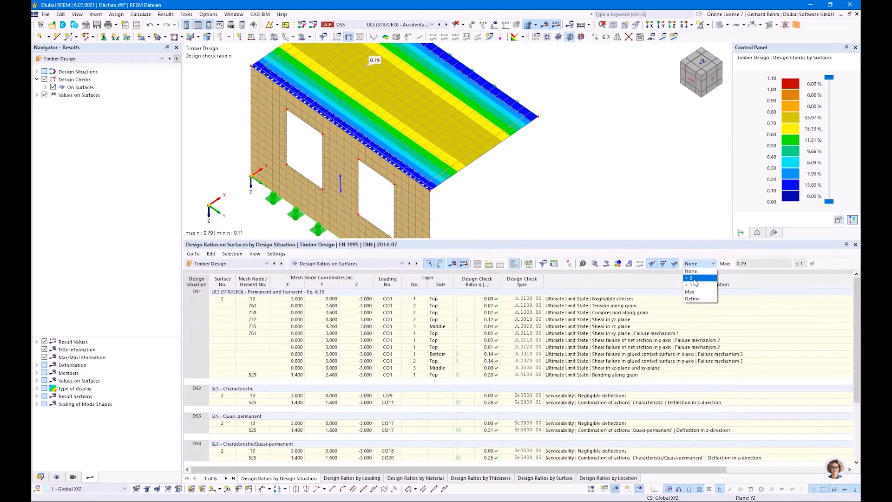
{"action": "left_click", "coordinate": [689, 278]}
{"action": "scroll", "coordinate": [533, 393], "scroll_direction": "down", "scroll_amount": 2}
{"action": "left_click", "coordinate": [697, 263]}
{"action": "left_click", "coordinate": [696, 301]}
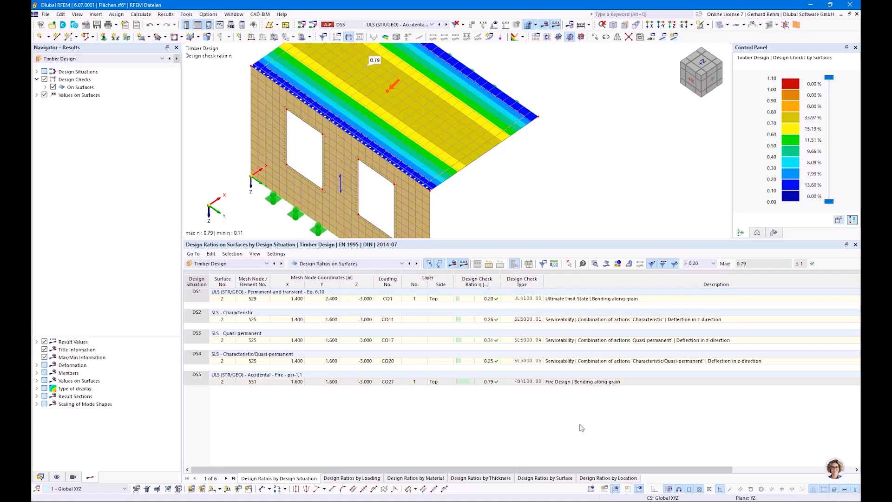
Open the design check details for the DS5 fire design ratio on surface 2
{"action": "left_click", "coordinate": [557, 300]}
{"action": "scroll", "coordinate": [510, 301], "scroll_direction": "right", "scroll_amount": 1}
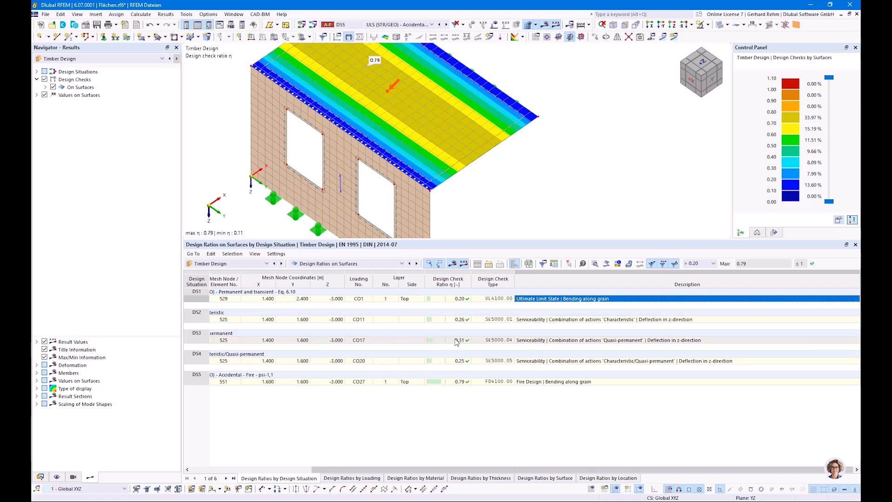
{"action": "left_click", "coordinate": [454, 384]}
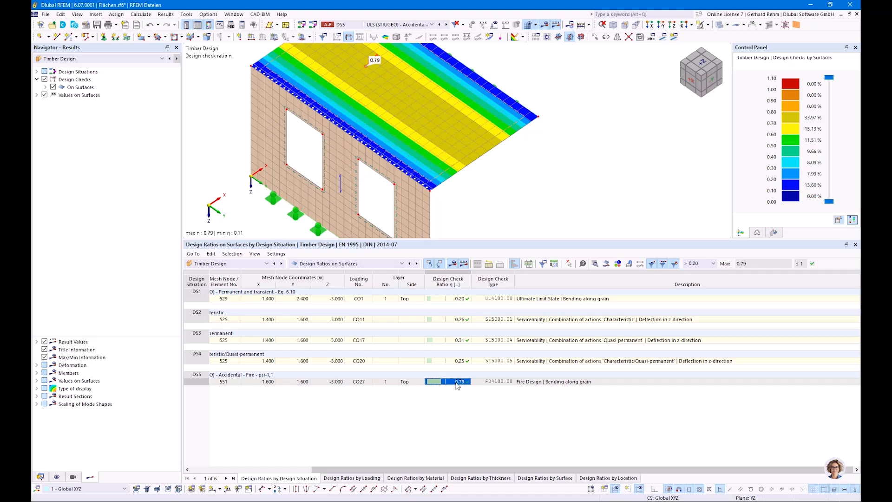
{"action": "left_click", "coordinate": [519, 383]}
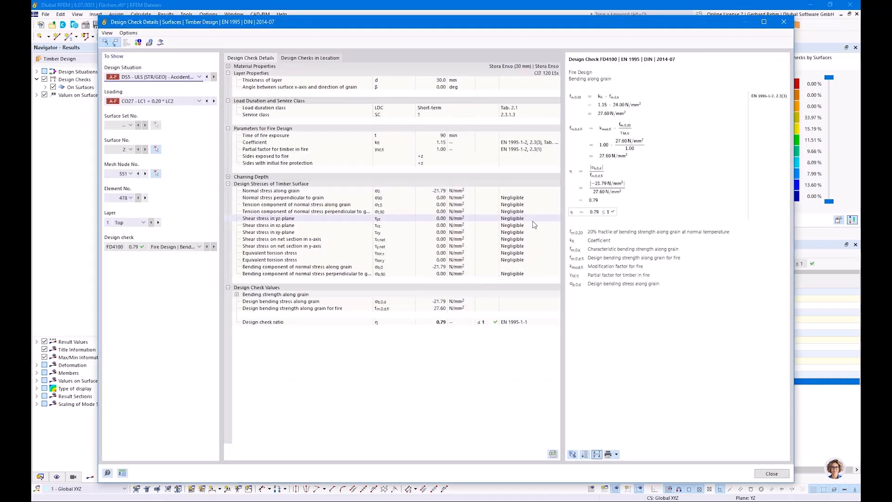
Expand the charring depth section and the partially charred layer no. 2 in the check details
{"action": "left_click", "coordinate": [228, 177]}
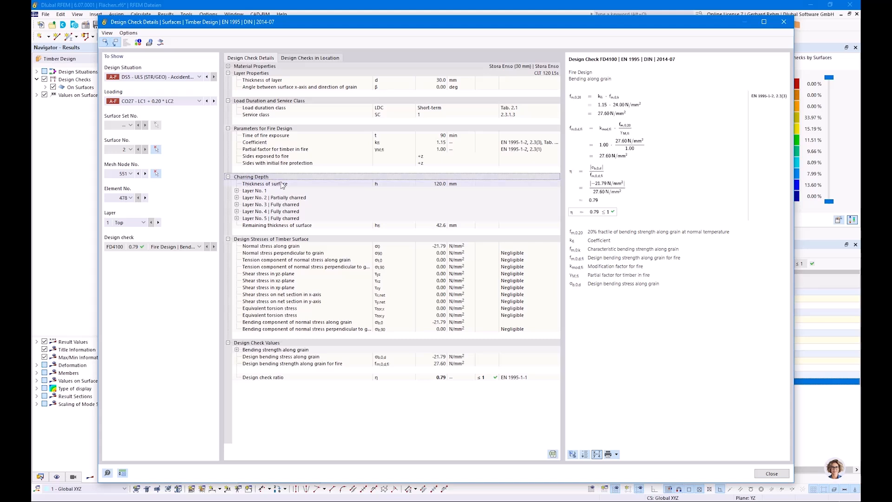
{"action": "left_click", "coordinate": [281, 219]}
{"action": "left_click", "coordinate": [282, 212]}
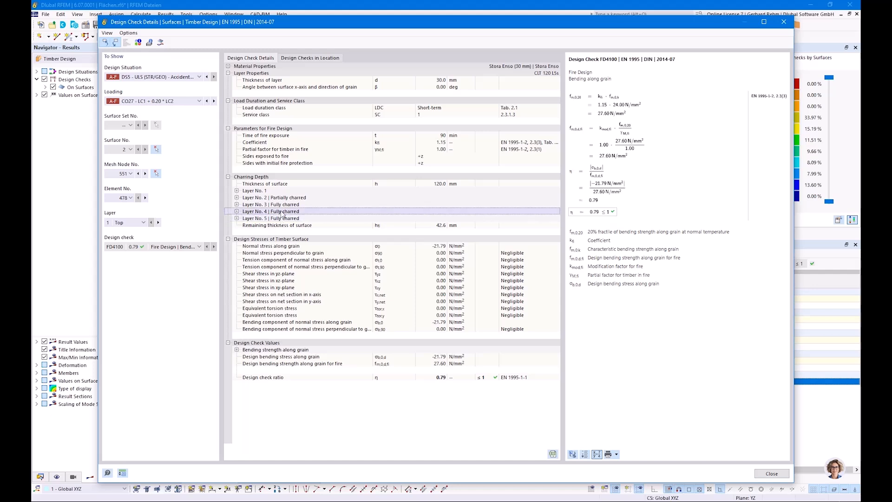
{"action": "left_click", "coordinate": [281, 207]}
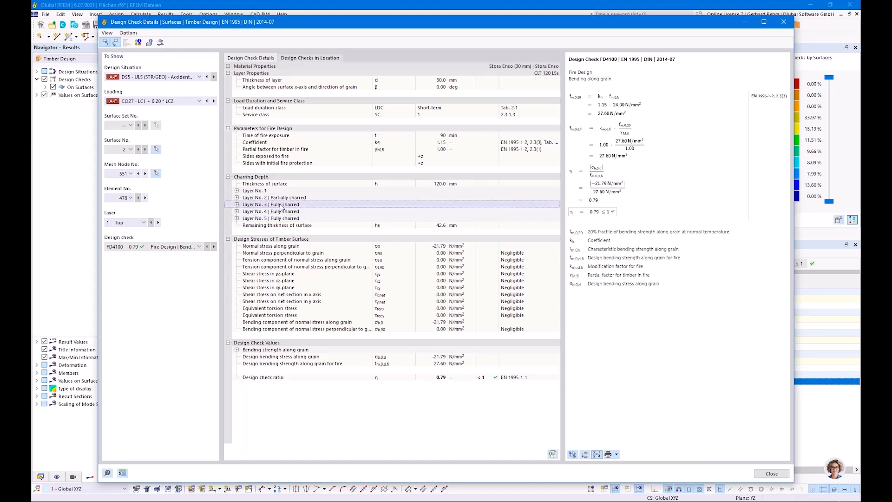
{"action": "left_click", "coordinate": [237, 198]}
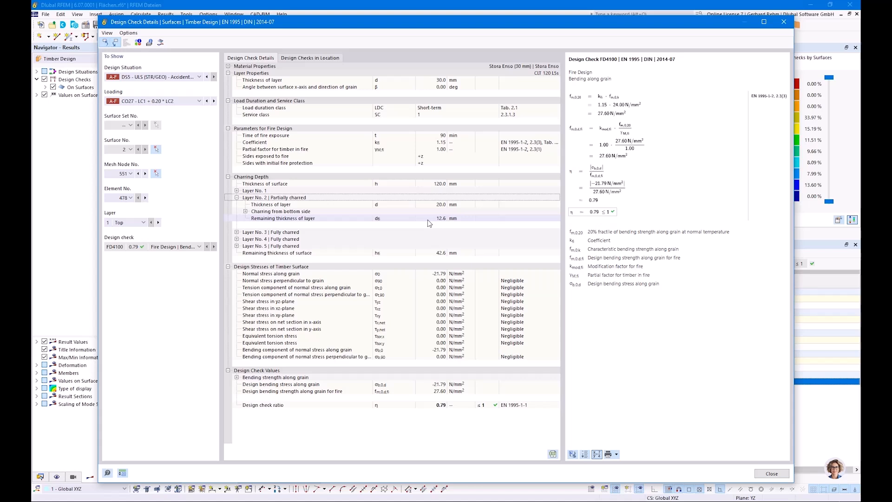
Open the result diagram in the surface point and display the normal stress along grain
{"action": "left_click", "coordinate": [162, 44]}
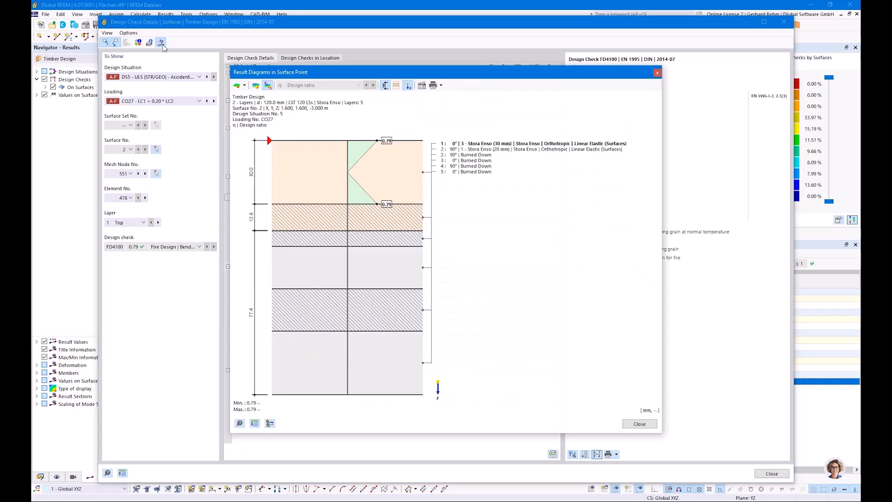
{"action": "left_click_drag", "start_coordinate": [273, 73], "coordinate": [477, 79]}
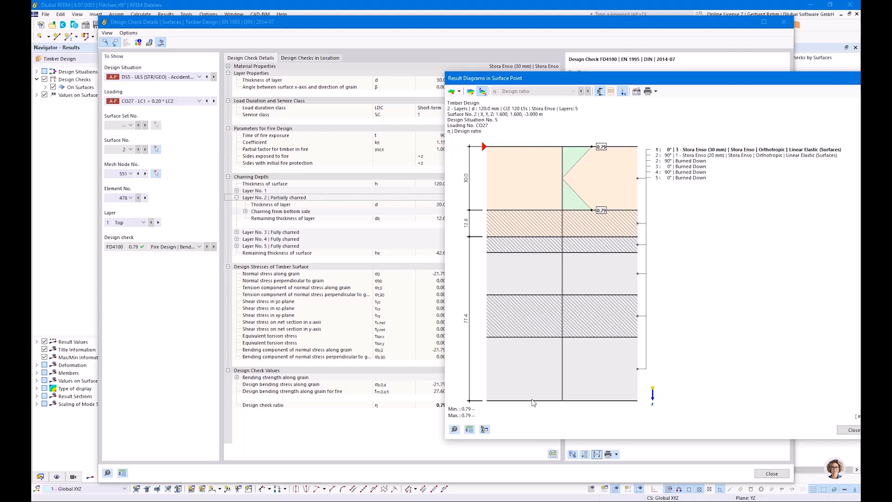
{"action": "left_click", "coordinate": [451, 92]}
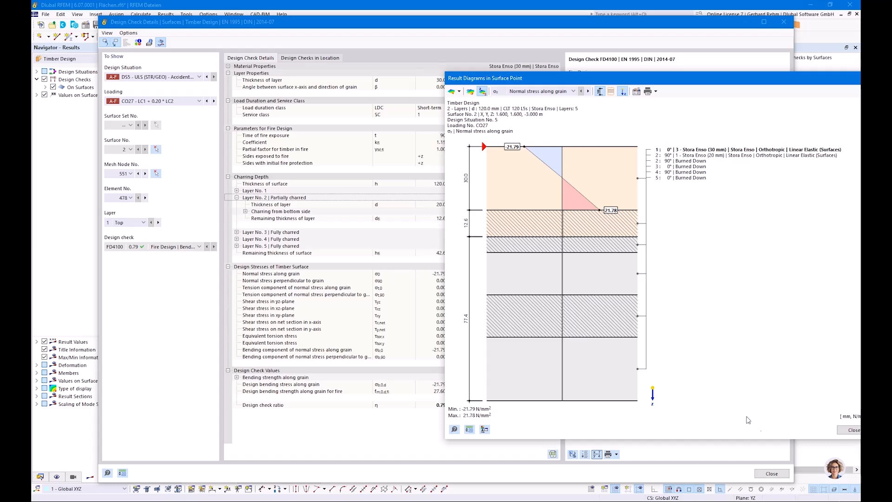
{"action": "left_click", "coordinate": [846, 430]}
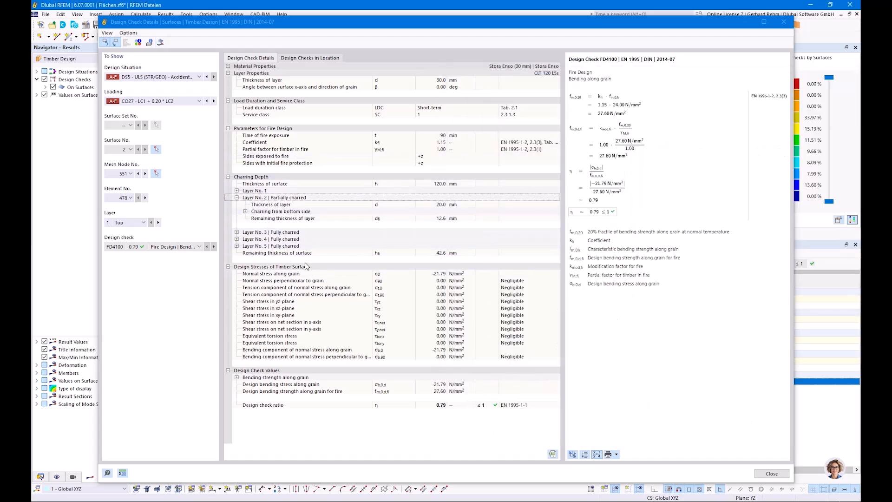
Expand layer 2's charring from bottom side, including the increased charring for non-heat-proof adhesive
{"action": "left_click", "coordinate": [237, 197]}
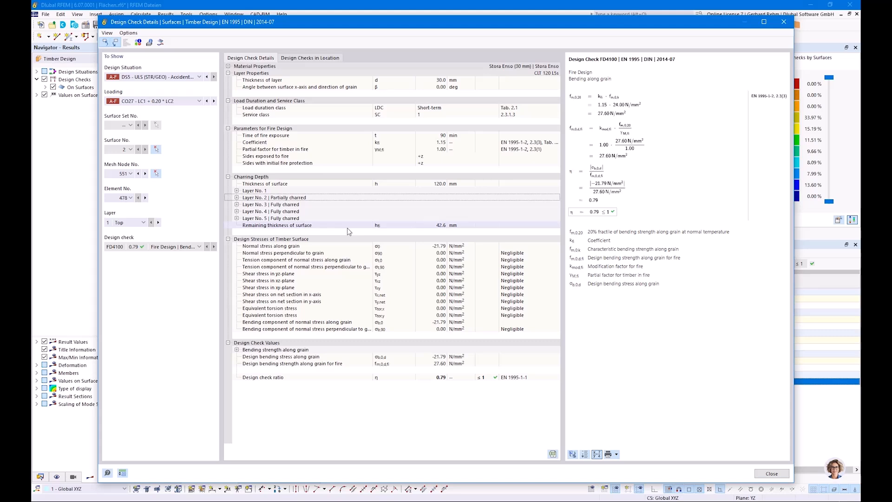
{"action": "left_click", "coordinate": [236, 198]}
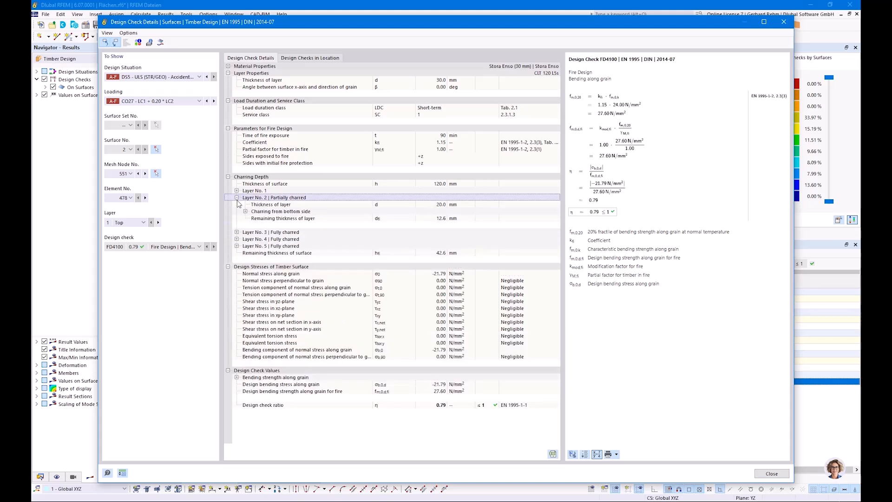
{"action": "left_click", "coordinate": [245, 211]}
{"action": "left_click", "coordinate": [254, 232]}
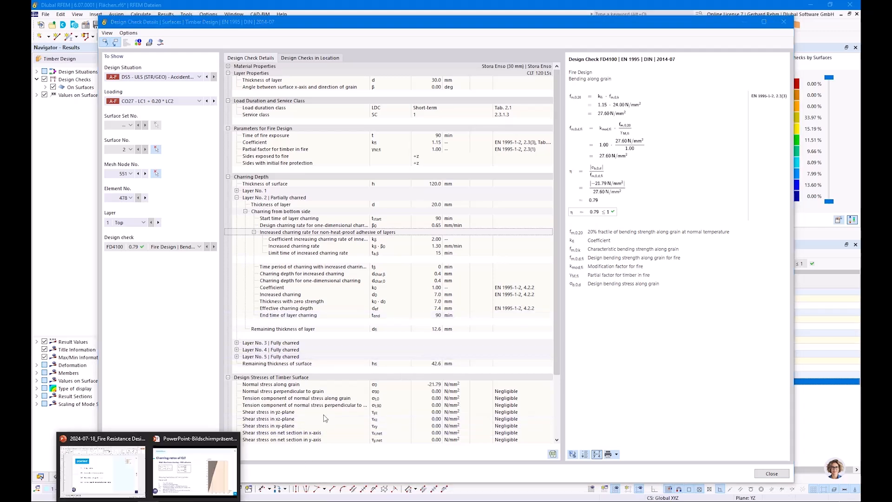
Switch to the PowerPoint presentation on the charring rates of CLT slide
{"action": "left_click", "coordinate": [197, 474]}
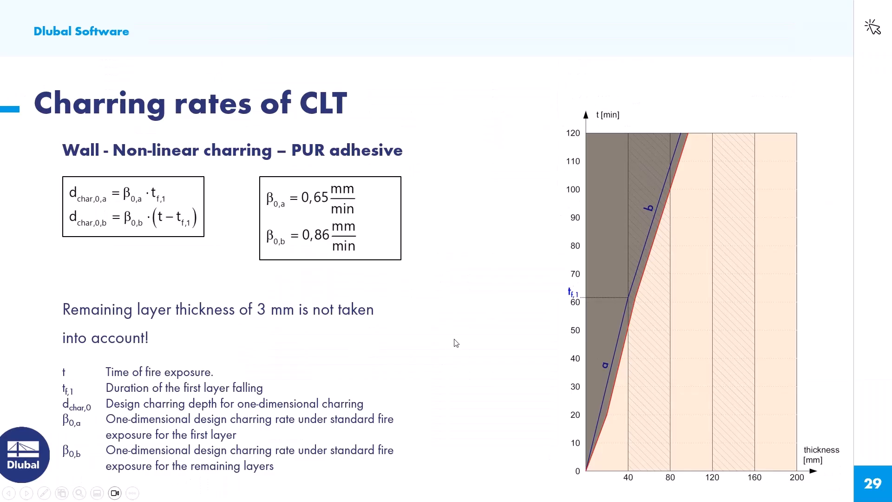
Open the Standard fire resistance configuration and review its standard parameters and the ceiling design settings for surfaces
{"action": "key", "text": "Right"}
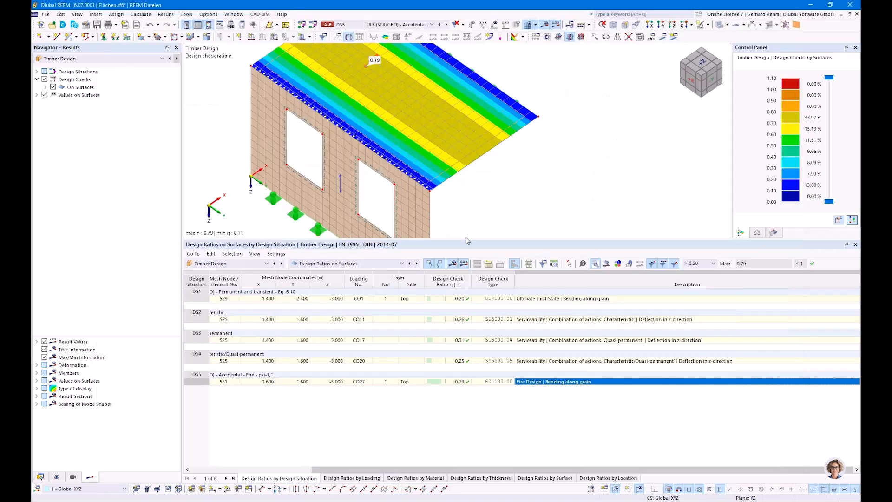
{"action": "left_click", "coordinate": [40, 478]}
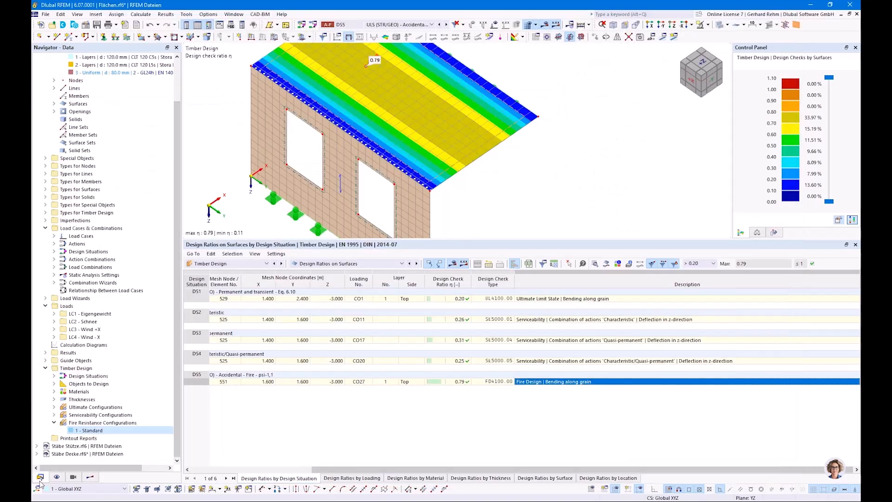
{"action": "double_click", "coordinate": [85, 431]}
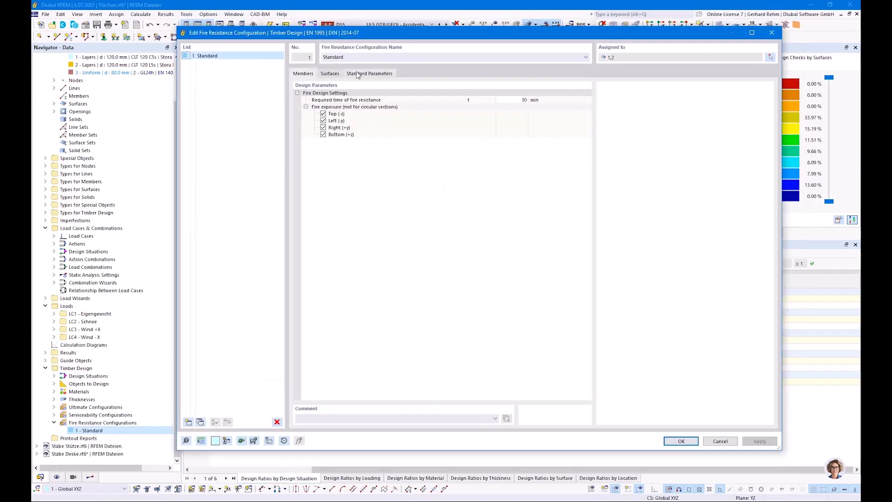
{"action": "left_click", "coordinate": [358, 74]}
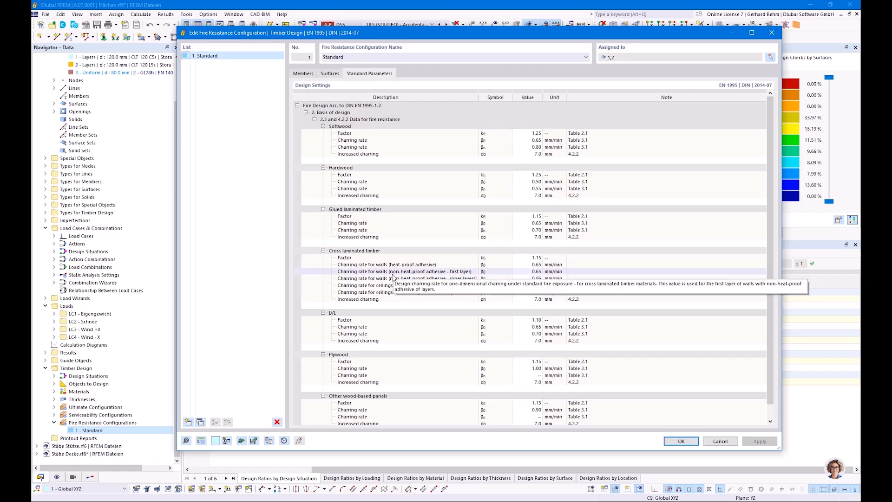
{"action": "left_click", "coordinate": [330, 73]}
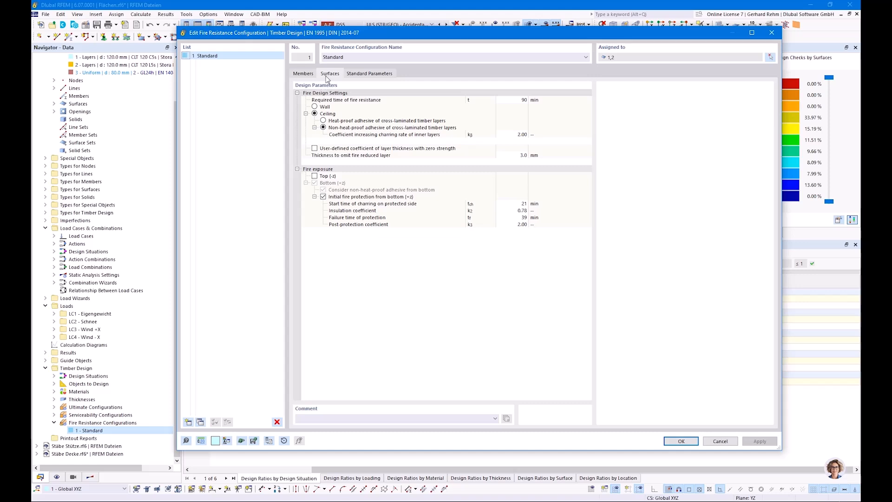
{"action": "left_click", "coordinate": [315, 114]}
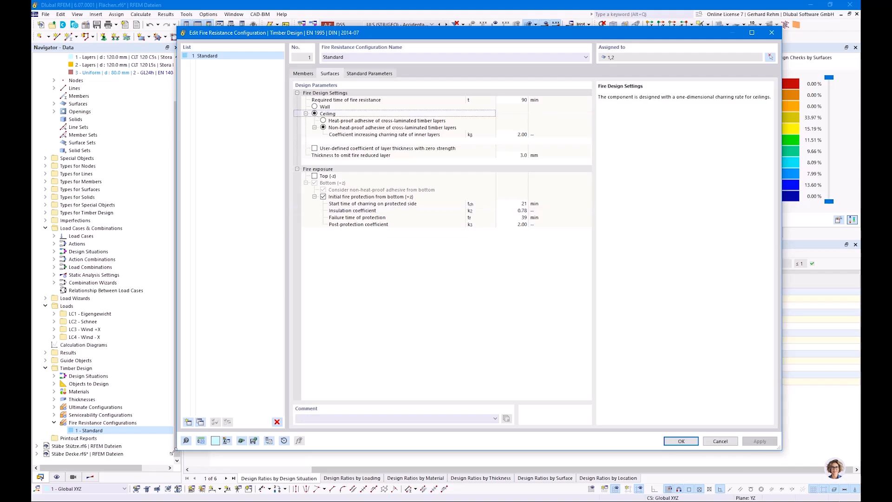
Switch to the presentation and page between the CLT wall and roof/ceiling charring rate slides
{"action": "left_click", "coordinate": [192, 472]}
{"action": "scroll", "coordinate": [376, 302], "scroll_direction": "up", "scroll_amount": 3}
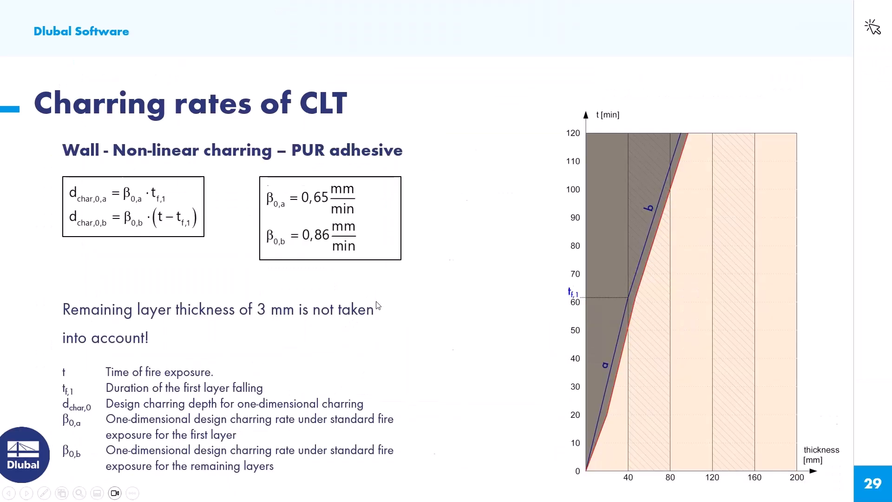
{"action": "scroll", "coordinate": [375, 301], "scroll_direction": "down", "scroll_amount": 1}
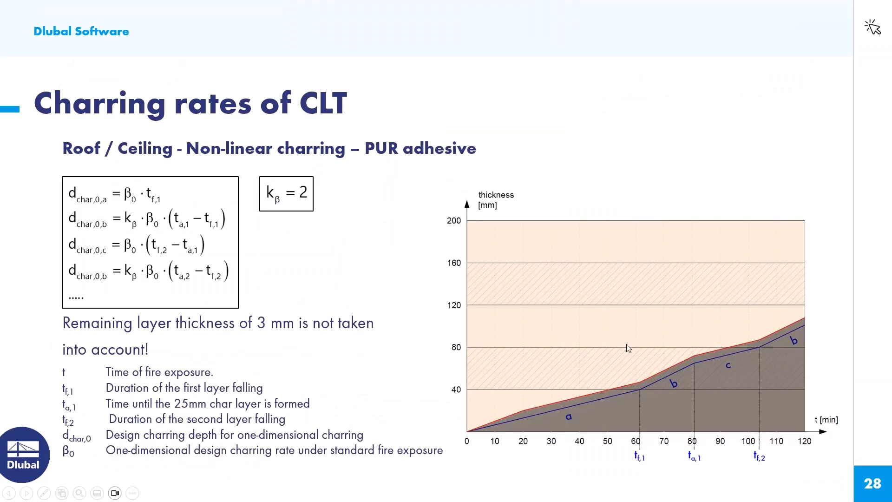
{"action": "scroll", "coordinate": [675, 396], "scroll_direction": "down", "scroll_amount": 1}
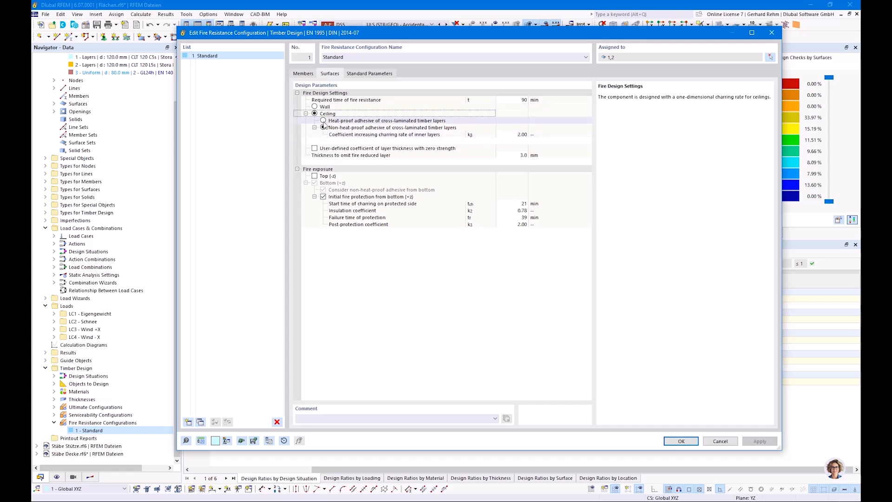
Inspect the fire-reduced layer thickness and user-defined zero-strength coefficient options, then close the configuration without changes
{"action": "left_click", "coordinate": [513, 155]}
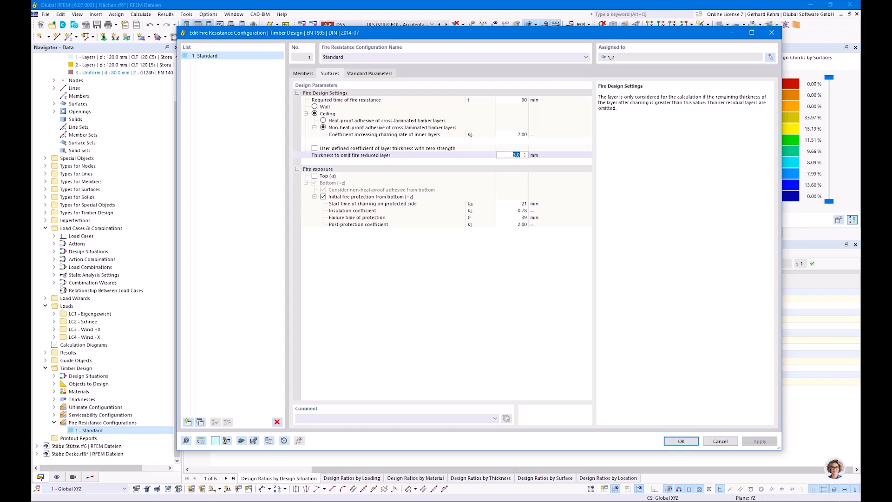
{"action": "left_click", "coordinate": [405, 148]}
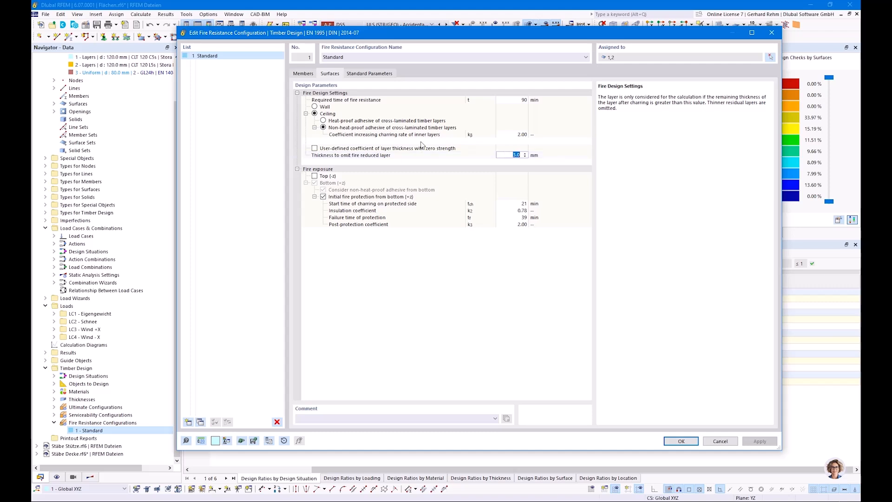
{"action": "left_click", "coordinate": [315, 148]}
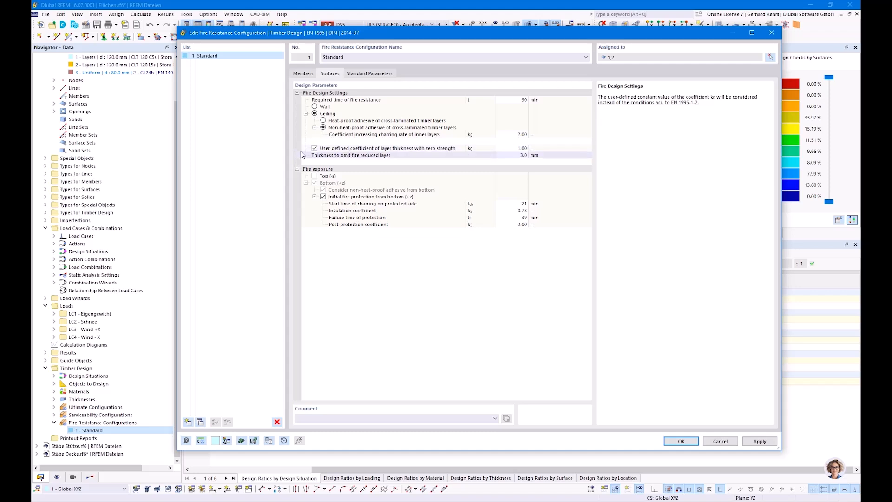
{"action": "left_click", "coordinate": [314, 148]}
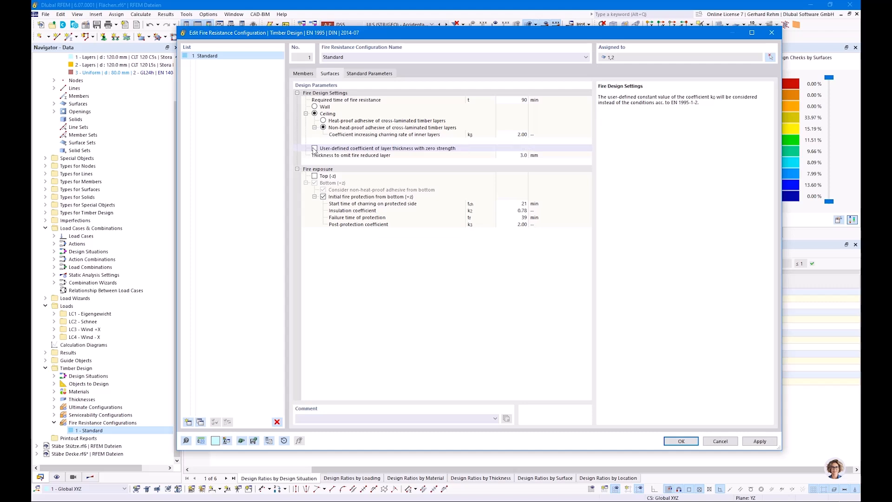
{"action": "left_click", "coordinate": [365, 74]}
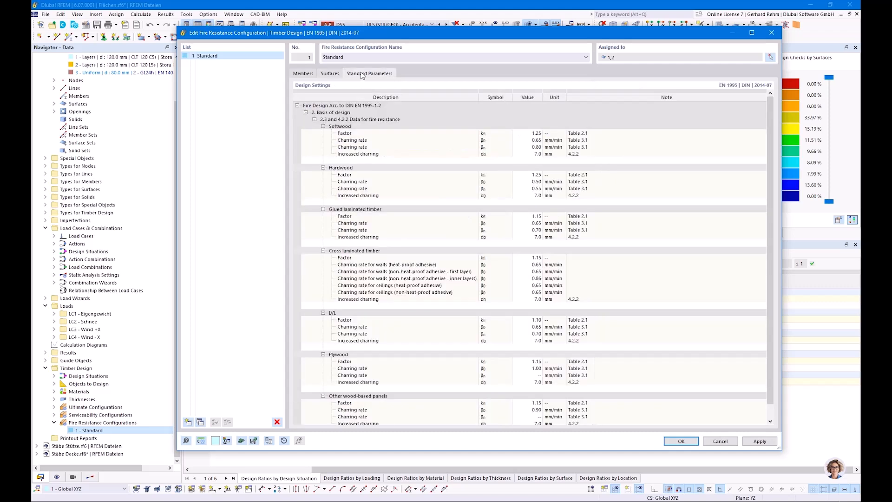
{"action": "left_click", "coordinate": [709, 443]}
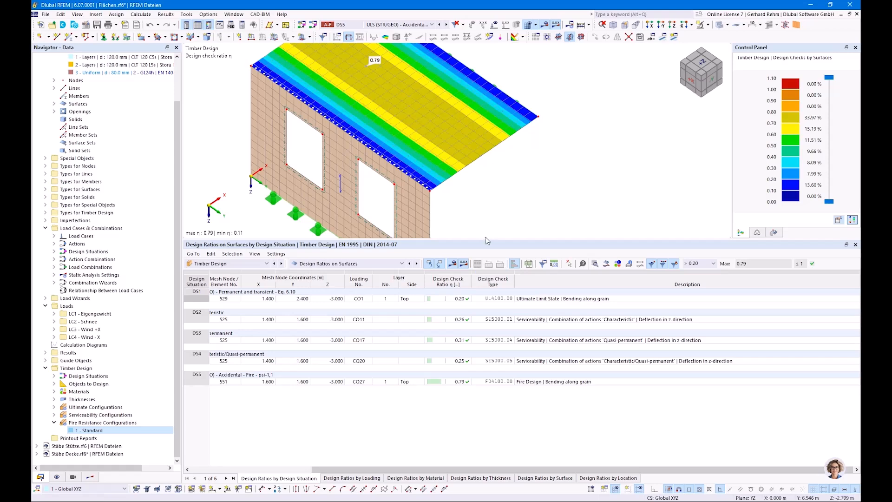
{"action": "left_click_drag", "start_coordinate": [483, 240], "coordinate": [515, 349]}
{"action": "middle_click_drag", "start_coordinate": [524, 302], "coordinate": [617, 258]}
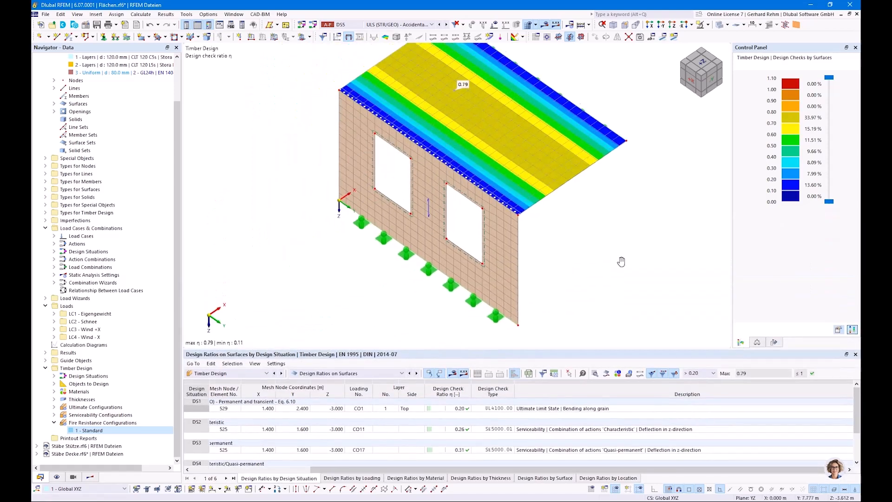
{"action": "double_click", "coordinate": [435, 218]}
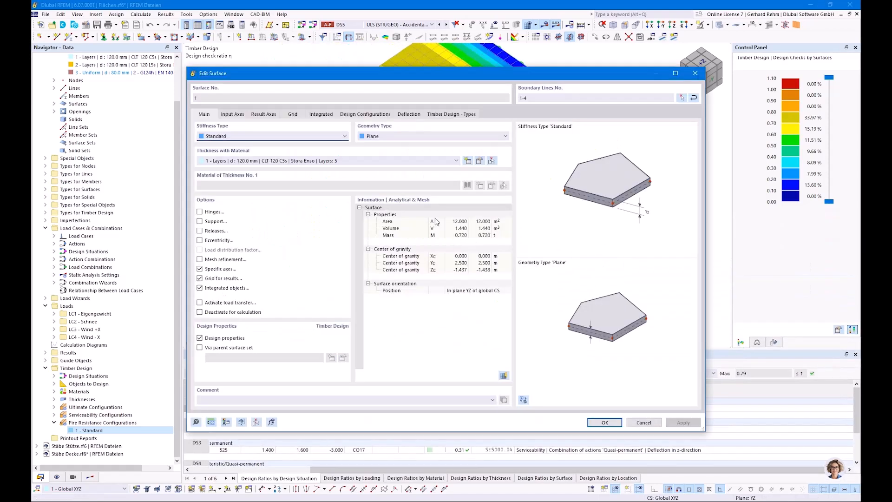
{"action": "left_click", "coordinate": [365, 116]}
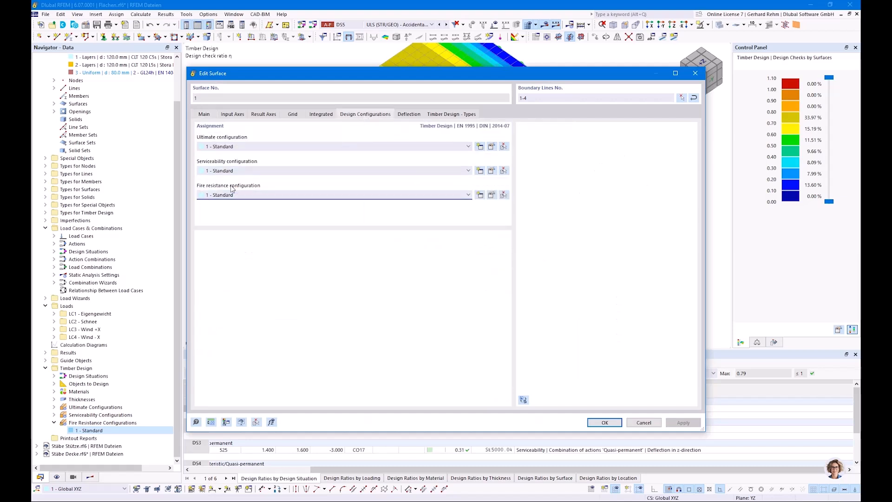
{"action": "left_click", "coordinate": [483, 198]}
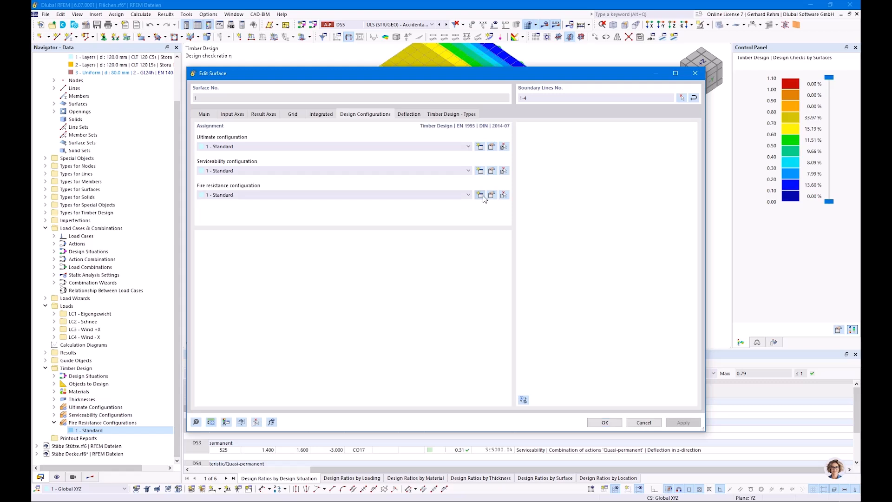
{"action": "left_click", "coordinate": [329, 74]}
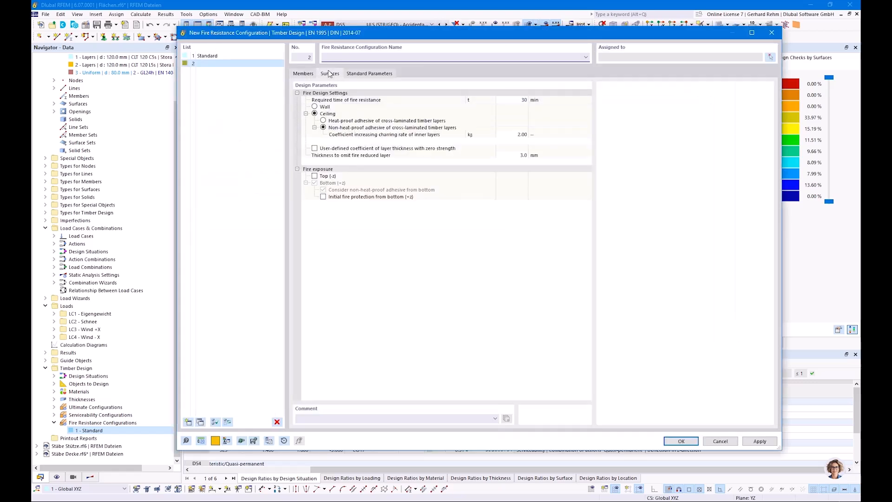
{"action": "left_click", "coordinate": [314, 106]}
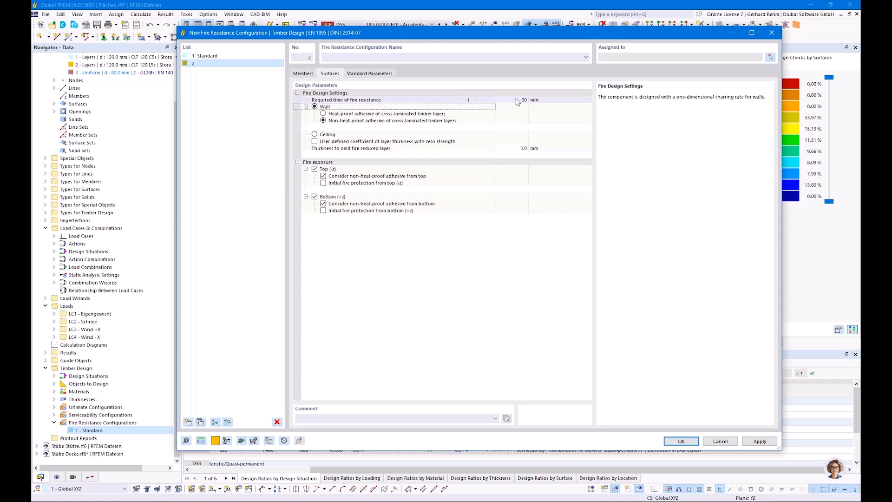
{"action": "left_click", "coordinate": [502, 100]}
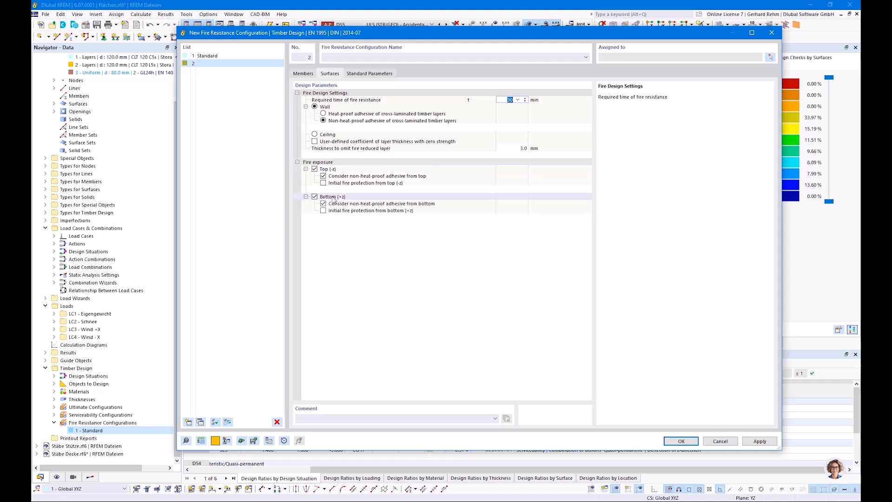
{"action": "left_click", "coordinate": [718, 441]}
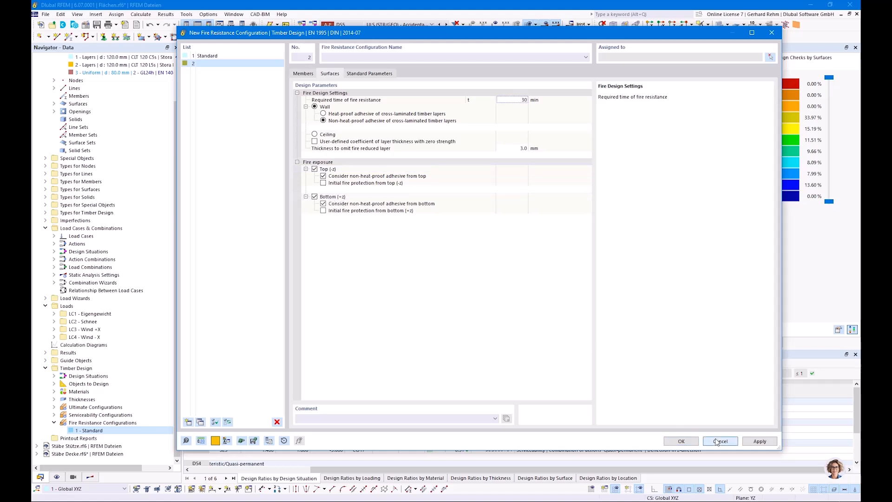
{"action": "left_click", "coordinate": [650, 424]}
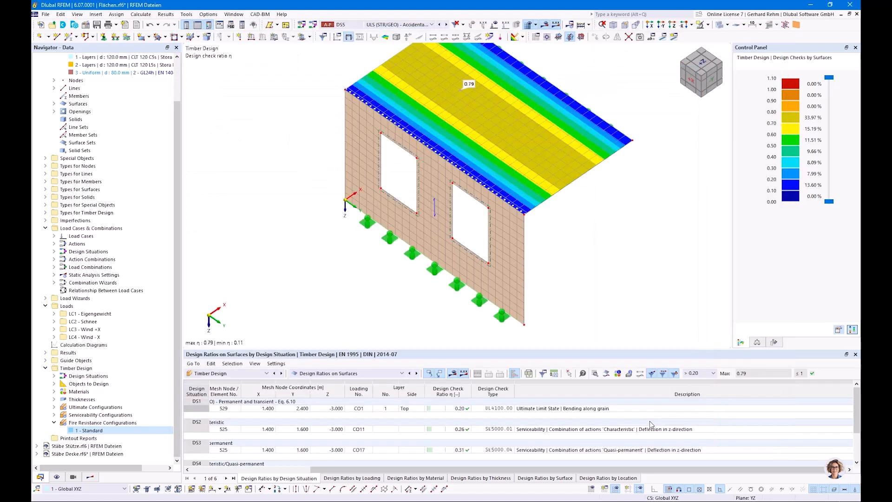
Turn on the display of the surfaces' local axis systems
{"action": "right_click", "coordinate": [512, 254]}
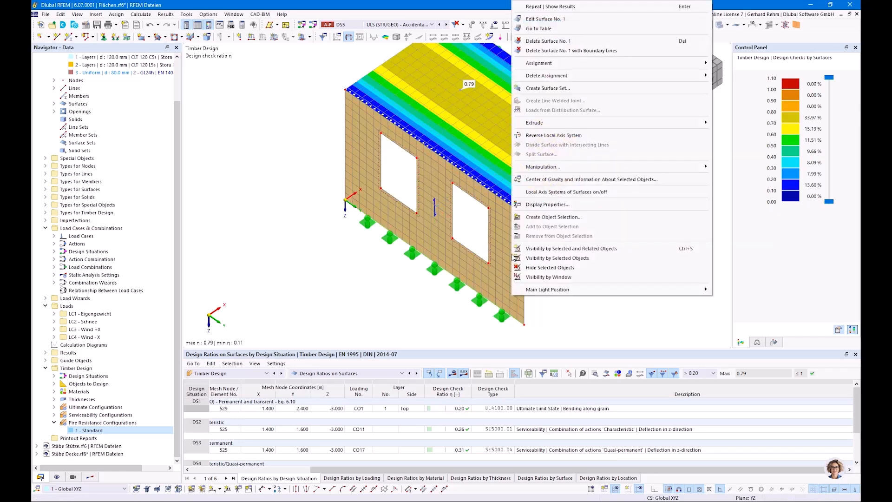
{"action": "left_click", "coordinate": [541, 195]}
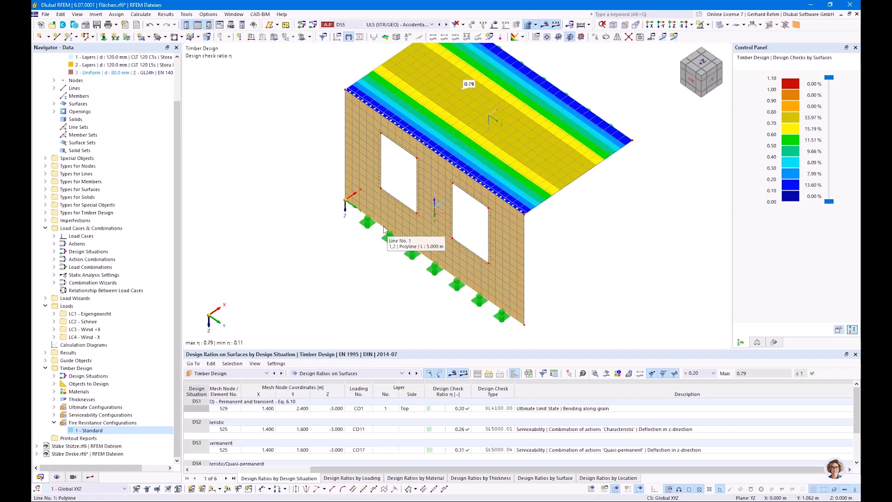
Create fire resistance configuration 2 as a copy of Standard, set it to Wall, and assign it to the wall surface
{"action": "double_click", "coordinate": [428, 226]}
{"action": "left_click", "coordinate": [222, 196]}
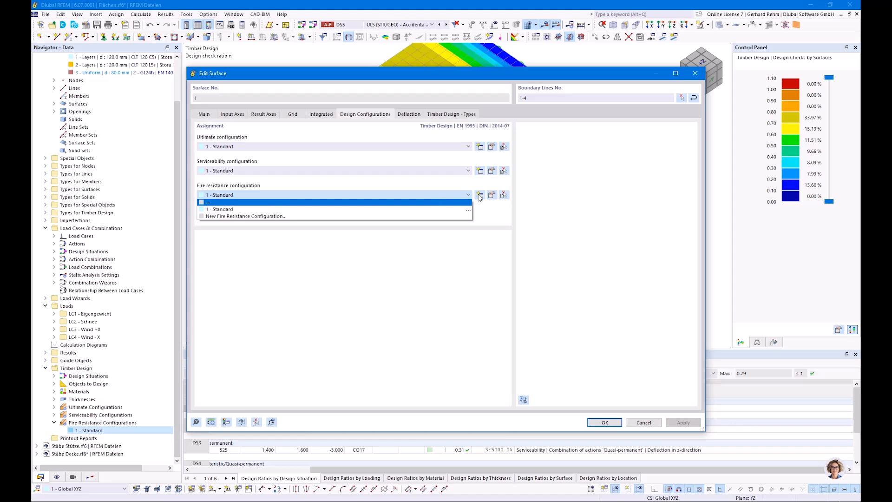
{"action": "left_click", "coordinate": [479, 196]}
{"action": "left_click", "coordinate": [315, 114]}
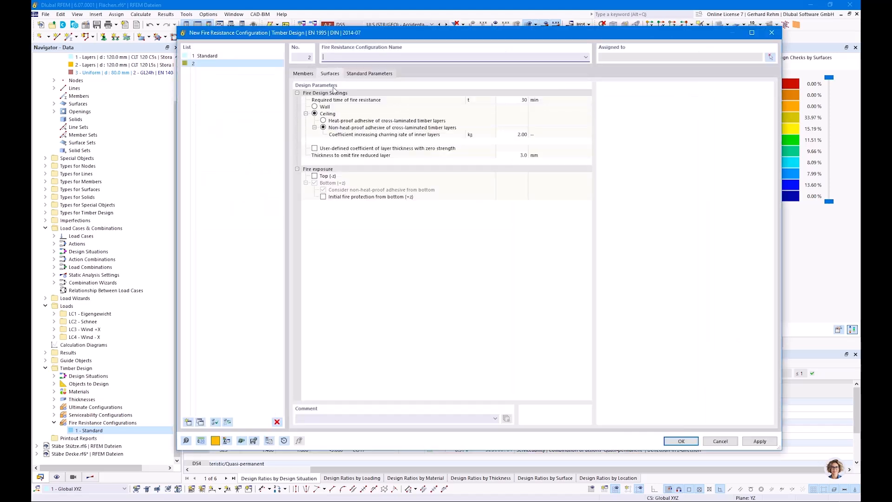
{"action": "left_click", "coordinate": [314, 107]}
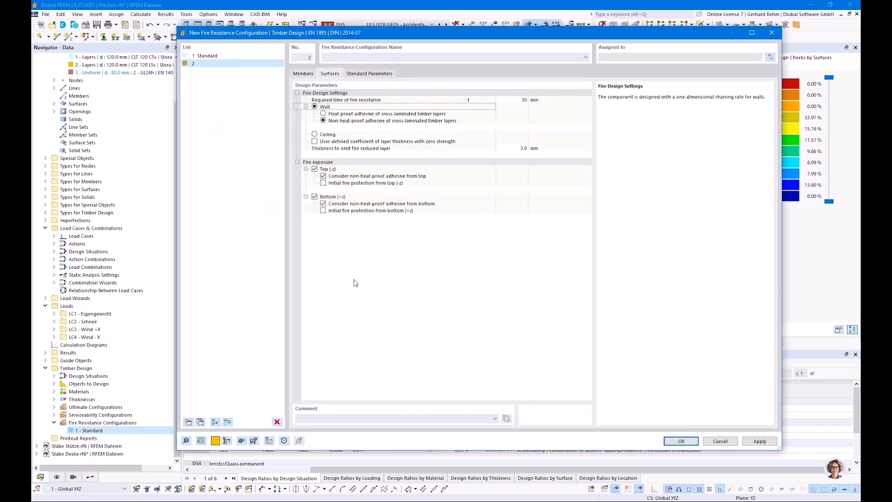
{"action": "left_click", "coordinate": [276, 421]}
{"action": "left_click", "coordinate": [450, 288]}
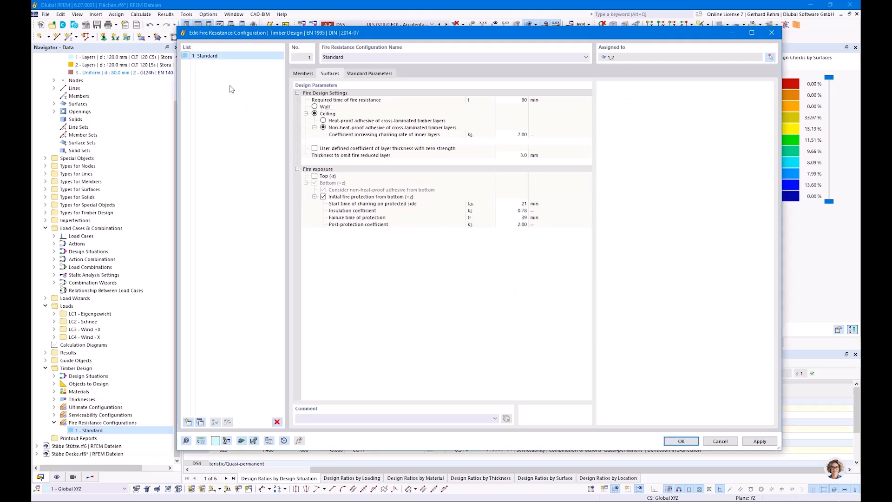
{"action": "left_click", "coordinate": [201, 422]}
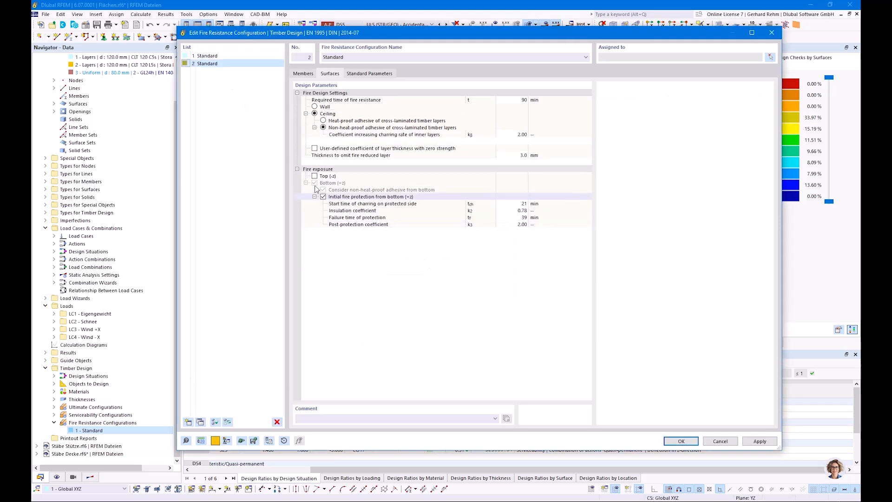
{"action": "left_click", "coordinate": [314, 106]}
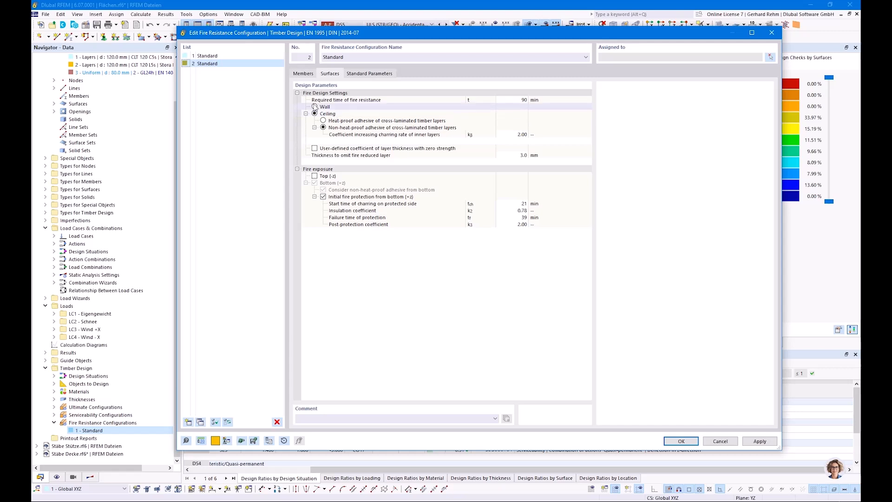
{"action": "left_click", "coordinate": [680, 440]}
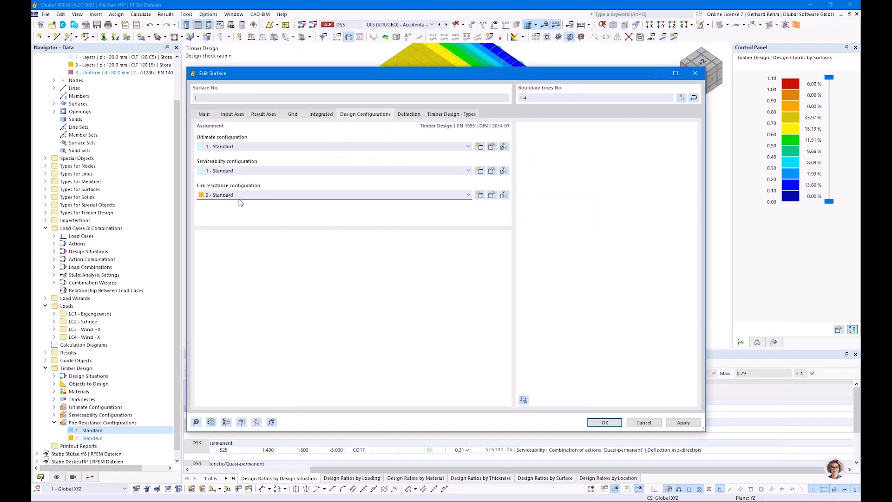
Apply the wall surface changes and confirm deletion of the existing timber design results
{"action": "left_click_drag", "start_coordinate": [341, 74], "coordinate": [285, 118]}
{"action": "left_click", "coordinate": [547, 465]}
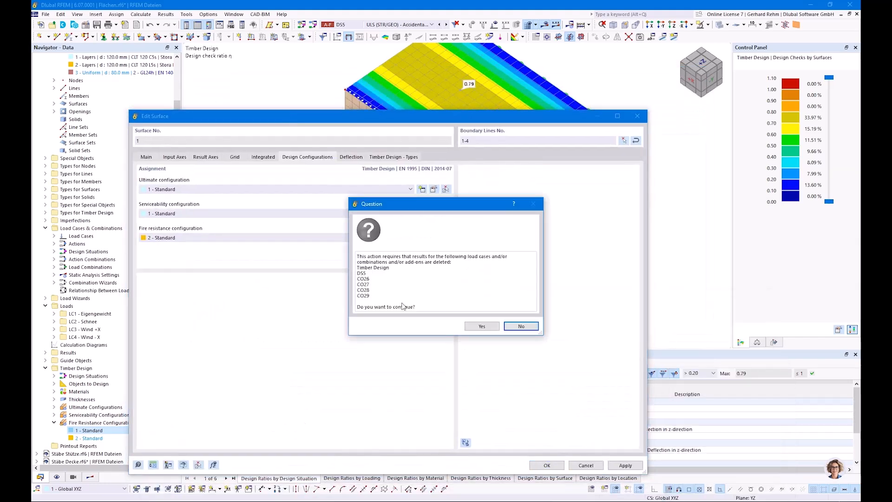
{"action": "left_click", "coordinate": [482, 326]}
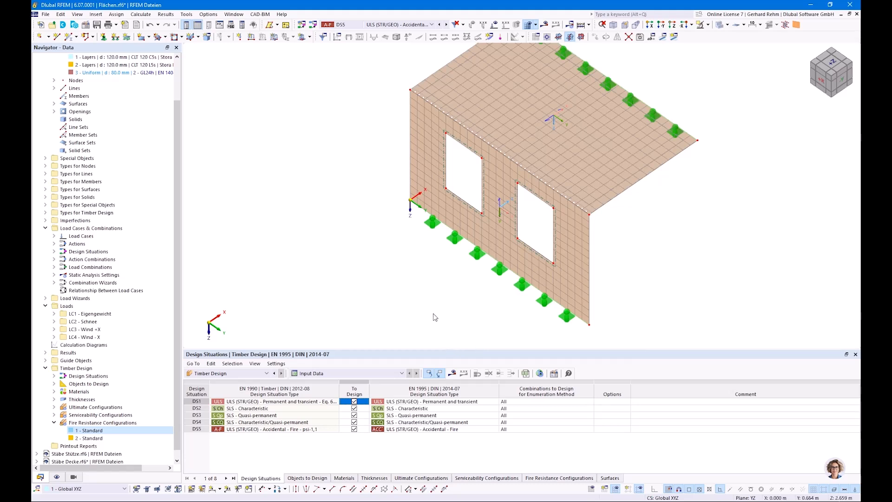
Switch back to the presentation's slide on wall charring rates of CLT
{"action": "scroll", "coordinate": [432, 315], "scroll_direction": "down", "scroll_amount": 1}
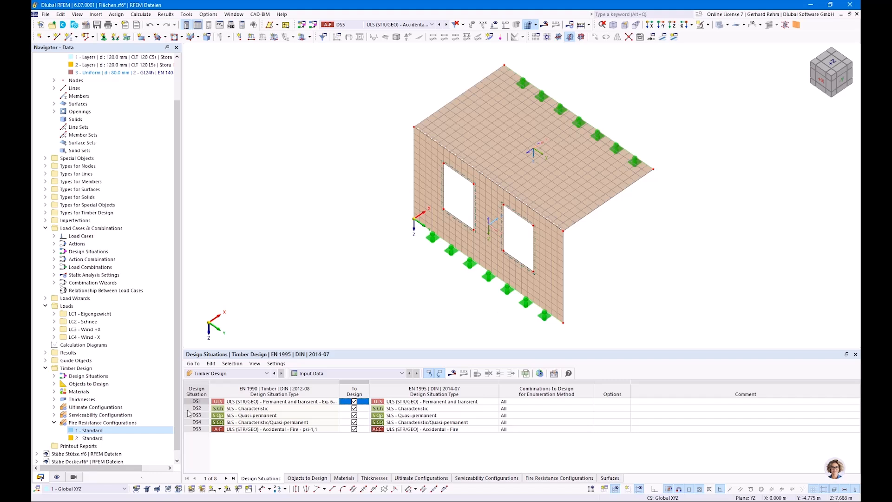
{"action": "left_click", "coordinate": [148, 500]}
{"action": "left_click", "coordinate": [180, 480]}
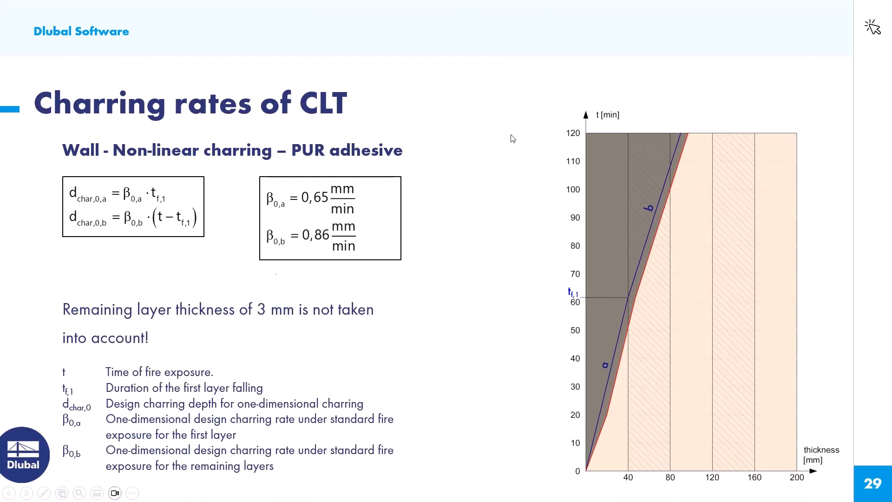